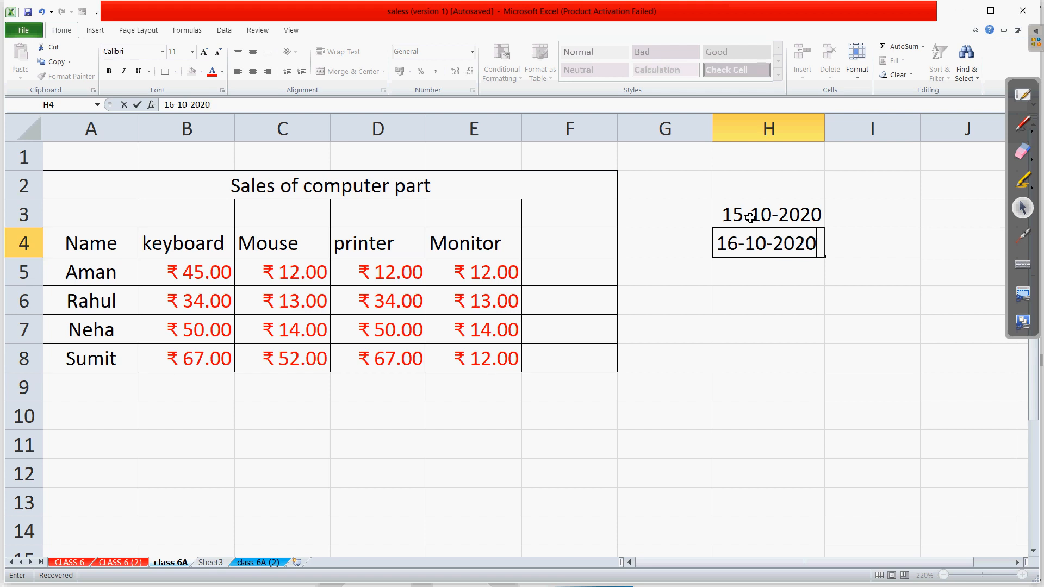
# Complete the date list by confirming the date in H4 and entering 17-10-2020, 18-10-2020 and 19-10-2020 in H5:H7
pyautogui.press('Return')
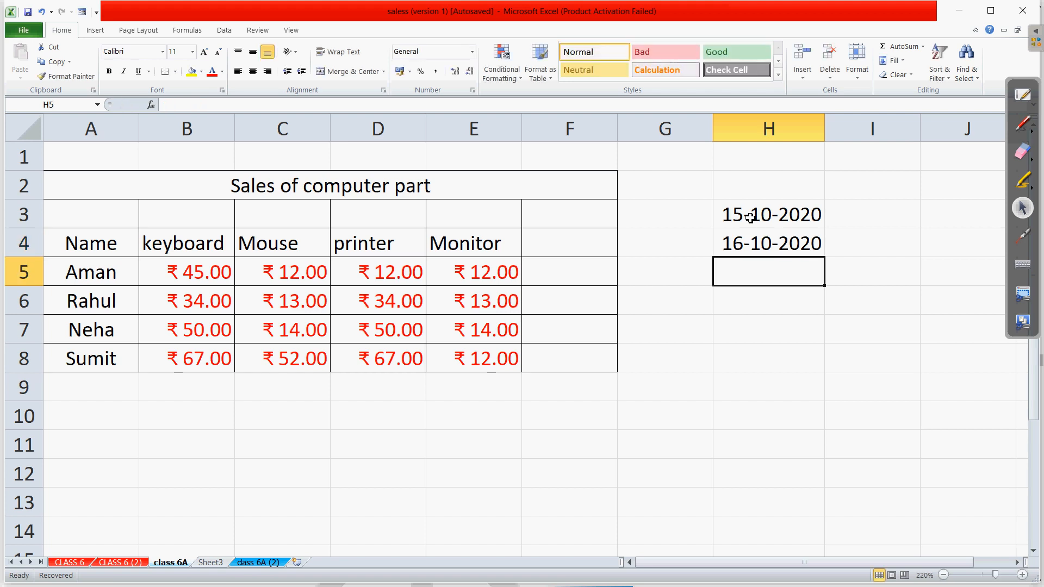
pyautogui.write('17')
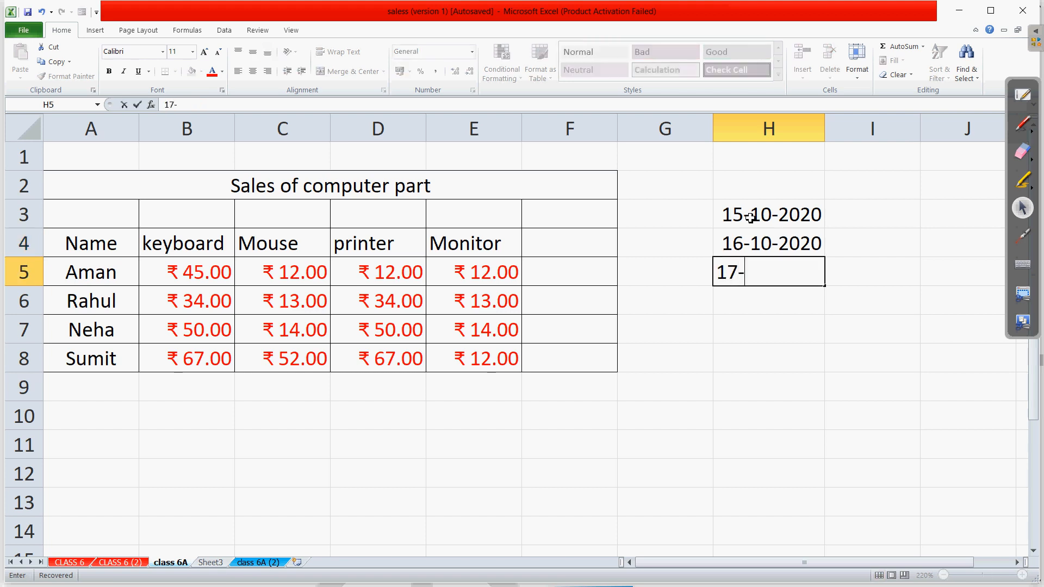
pyautogui.write('-10-2020')
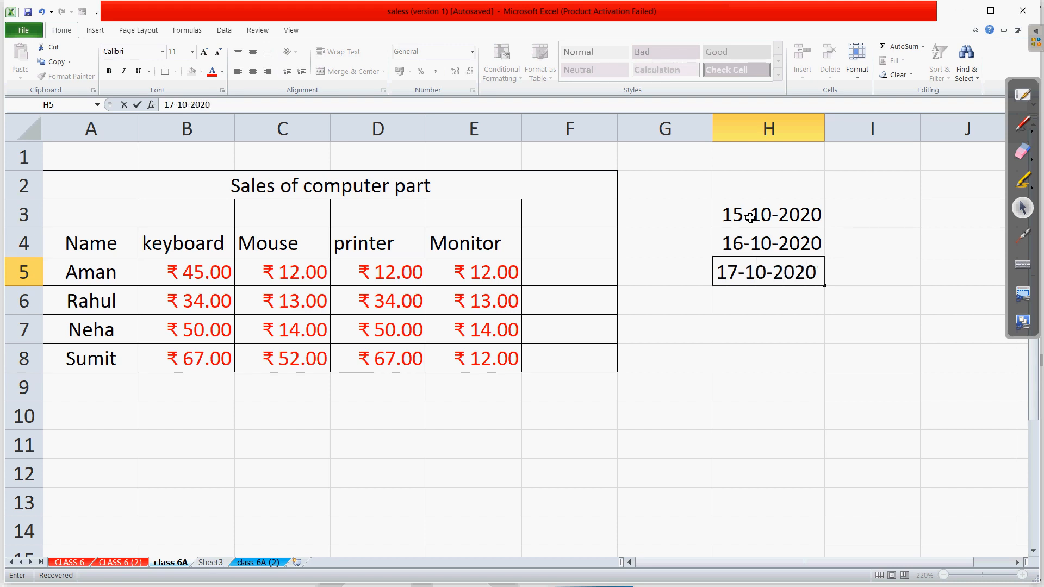
pyautogui.press('Return')
pyautogui.write('1')
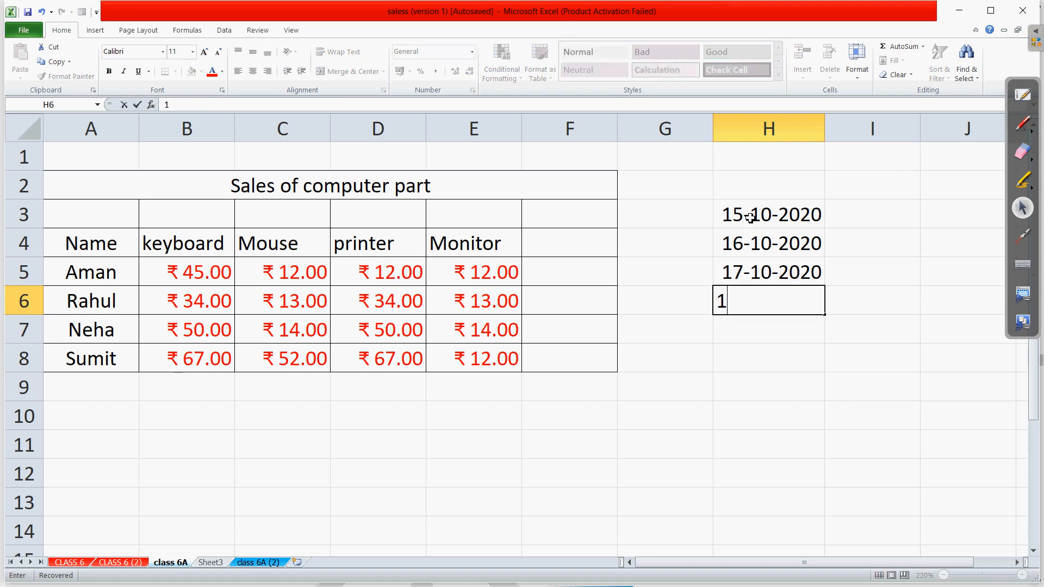
pyautogui.write('8-10-2020')
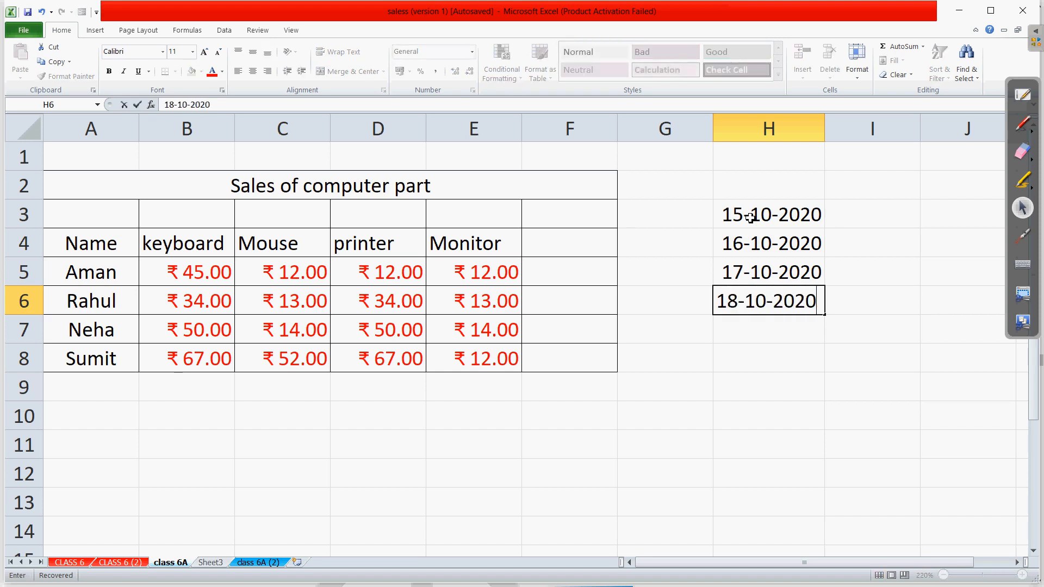
pyautogui.press('Return')
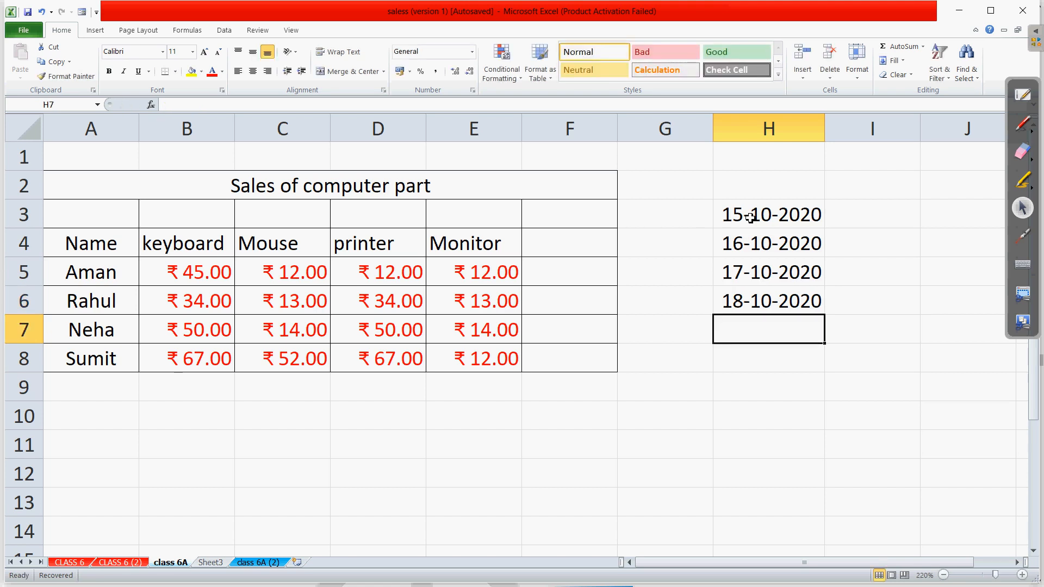
pyautogui.write('19')
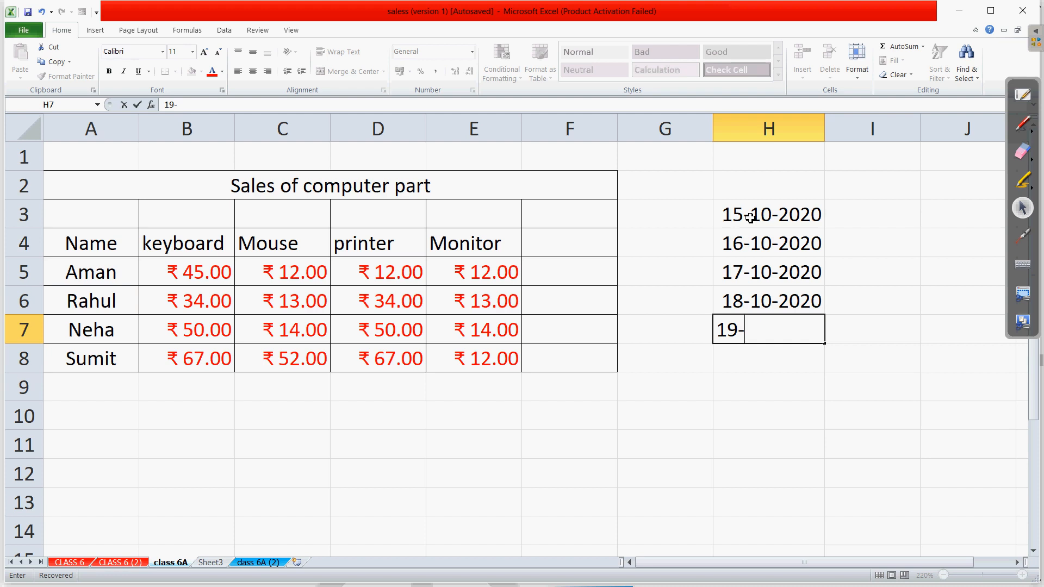
pyautogui.write('-10-2020')
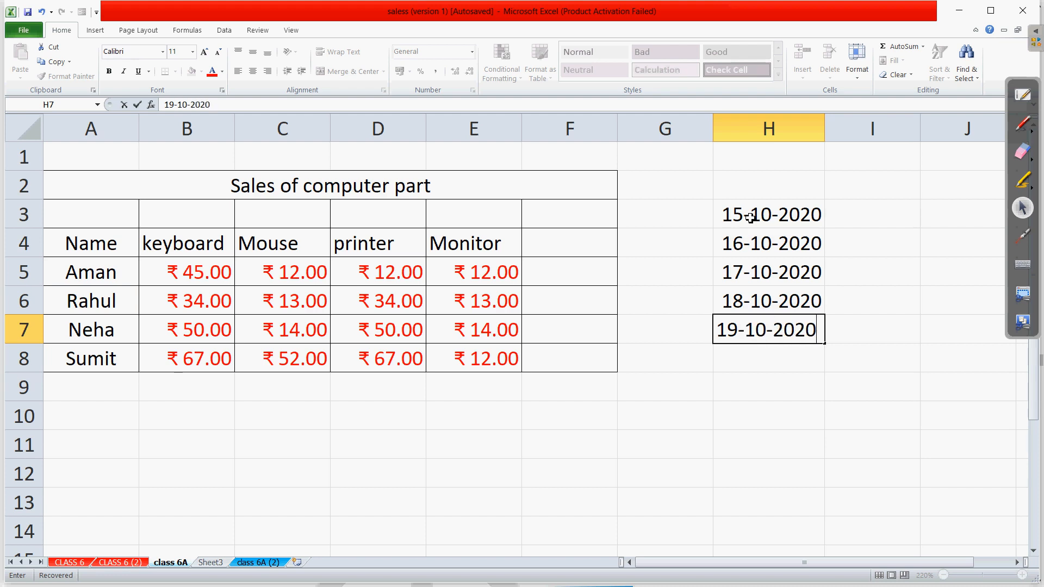
pyautogui.click(775, 483)
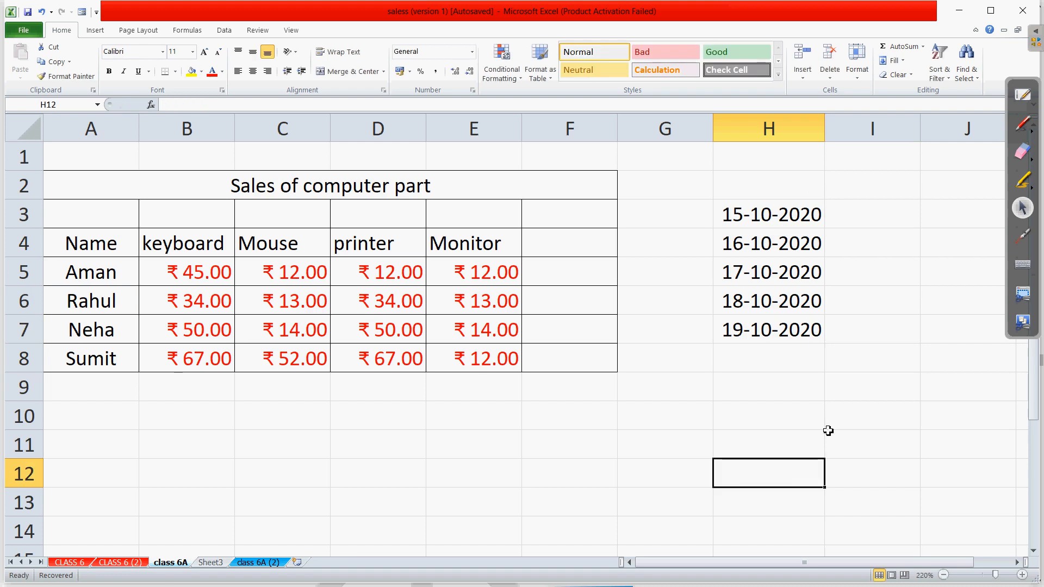
# Apply the Long Date number format to the dates in H3:H7
pyautogui.moveTo(783, 212); pyautogui.dragTo(775, 313)
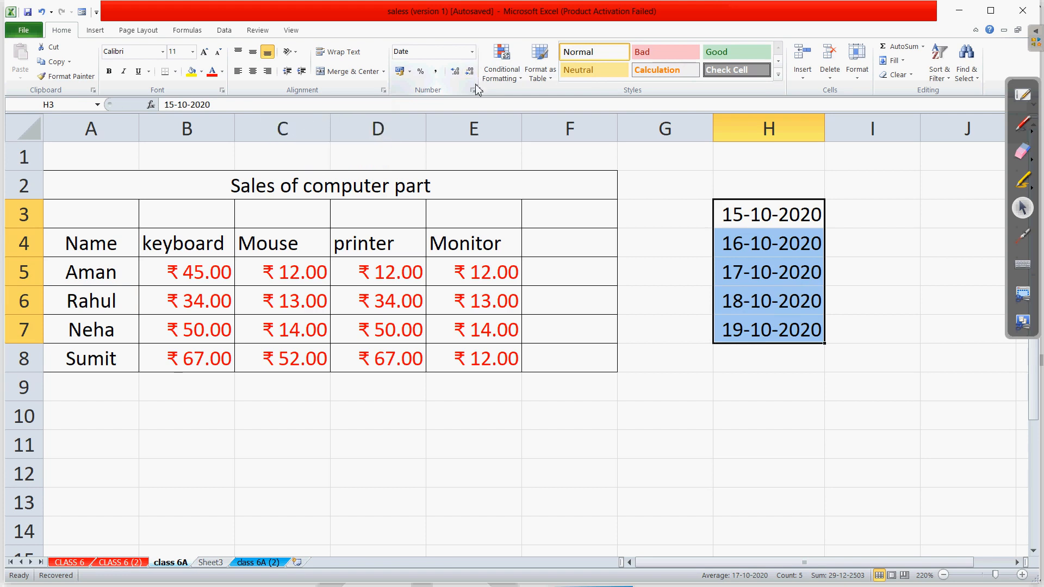
pyautogui.click(470, 53)
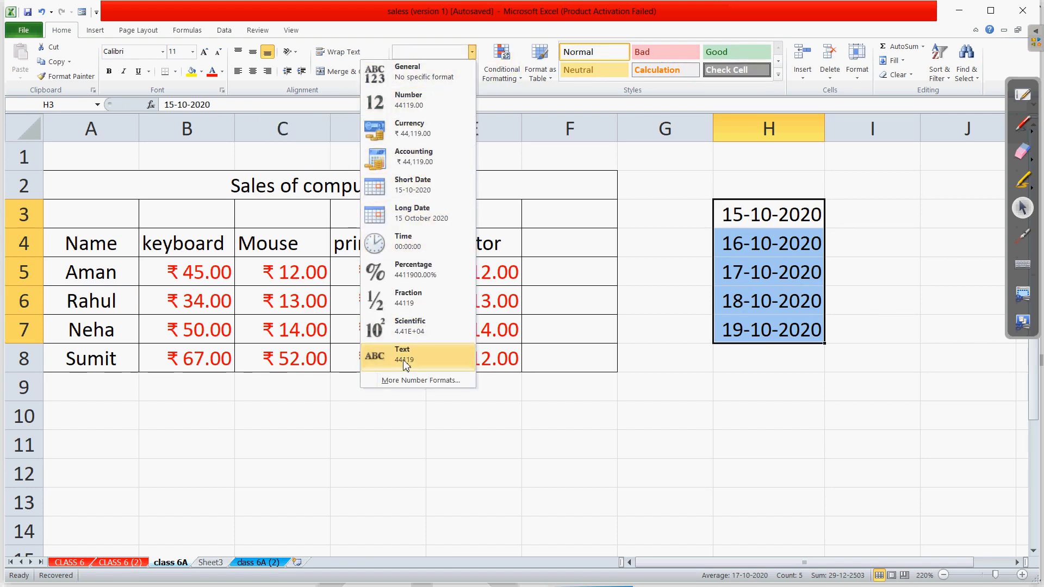
pyautogui.click(432, 220)
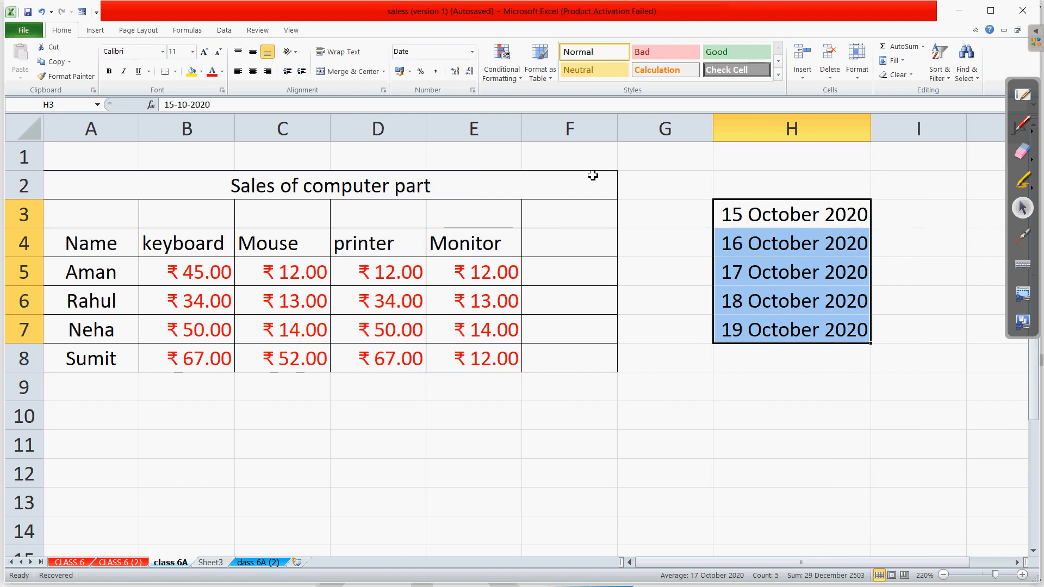
# Format the dates in H3:H7 with the date type that includes the weekday, "Wednesday, 14 March, 2001"
pyautogui.click(473, 52)
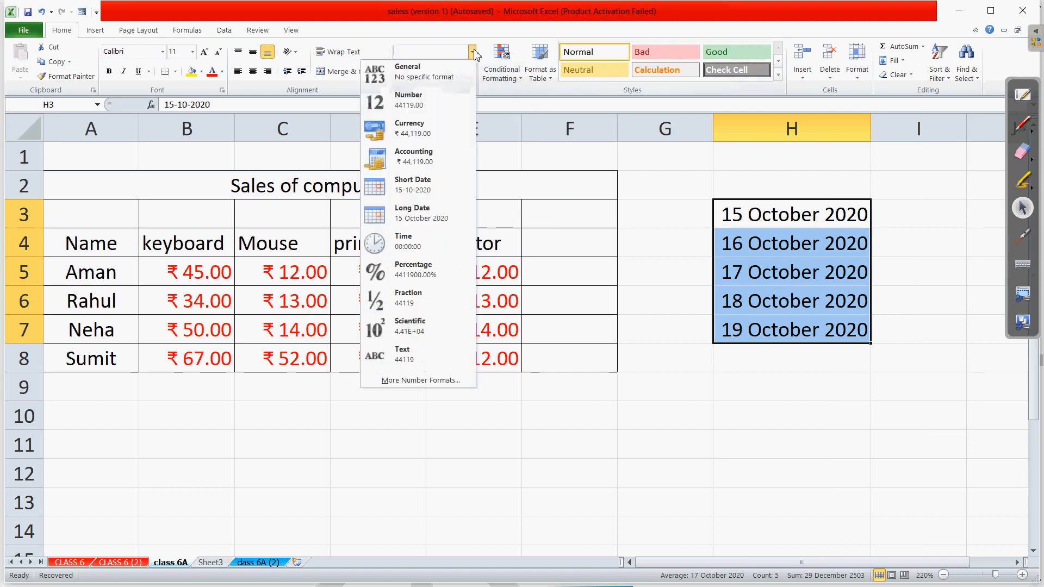
pyautogui.click(421, 381)
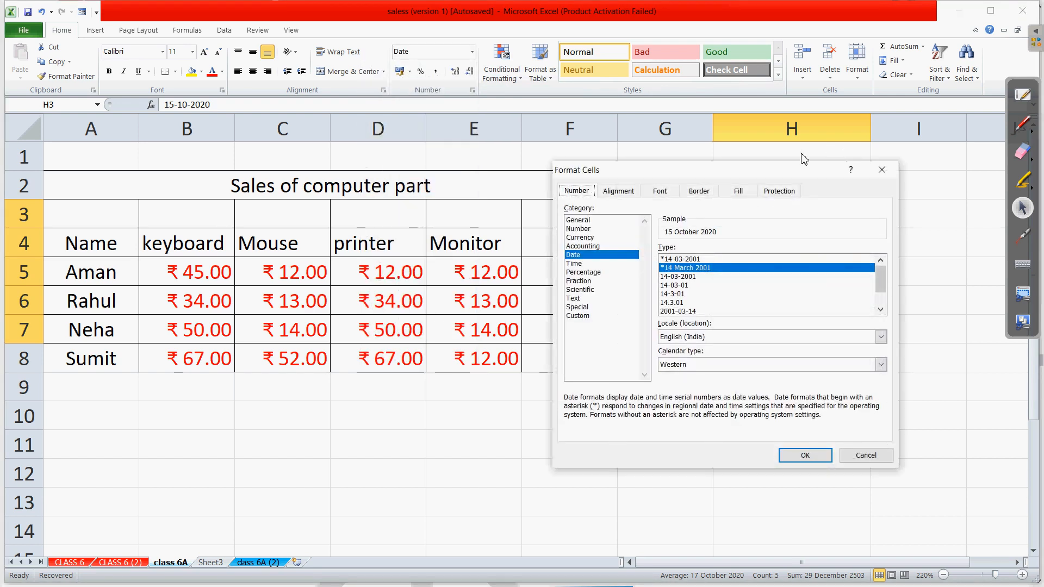
pyautogui.moveTo(787, 173); pyautogui.dragTo(528, 189)
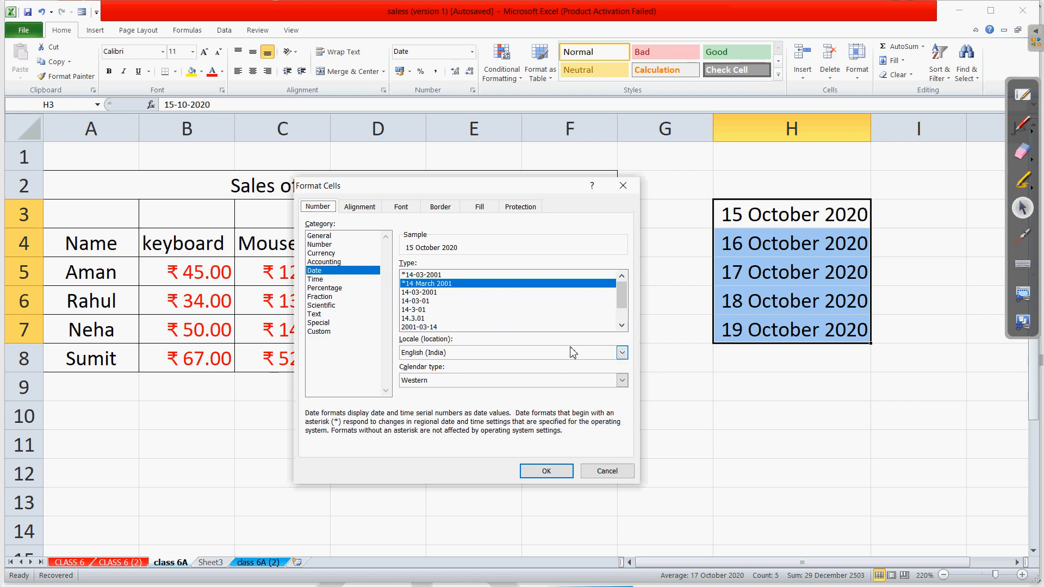
pyautogui.click(621, 325)
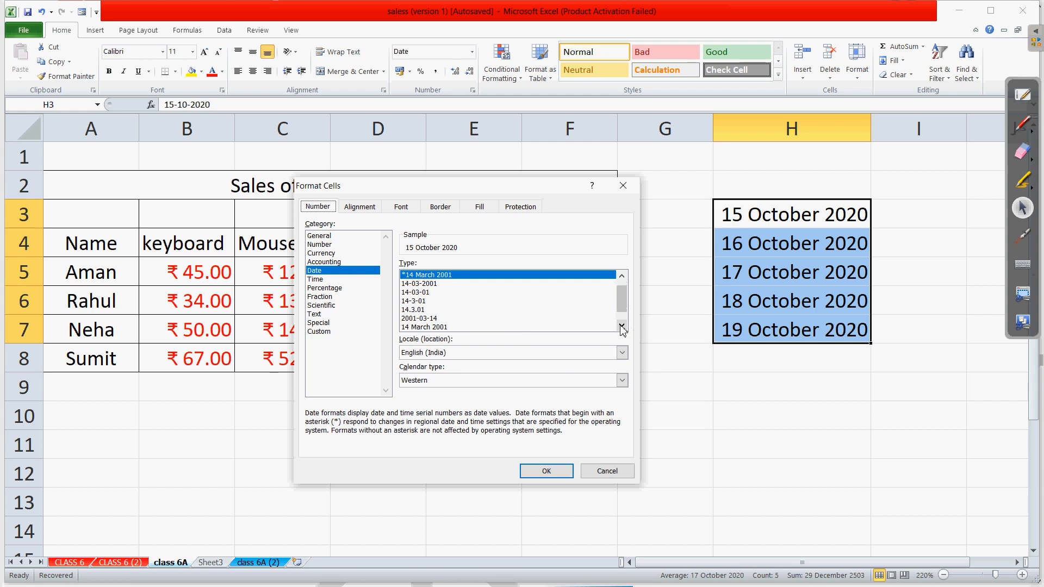
pyautogui.click(621, 326)
pyautogui.click(621, 326)
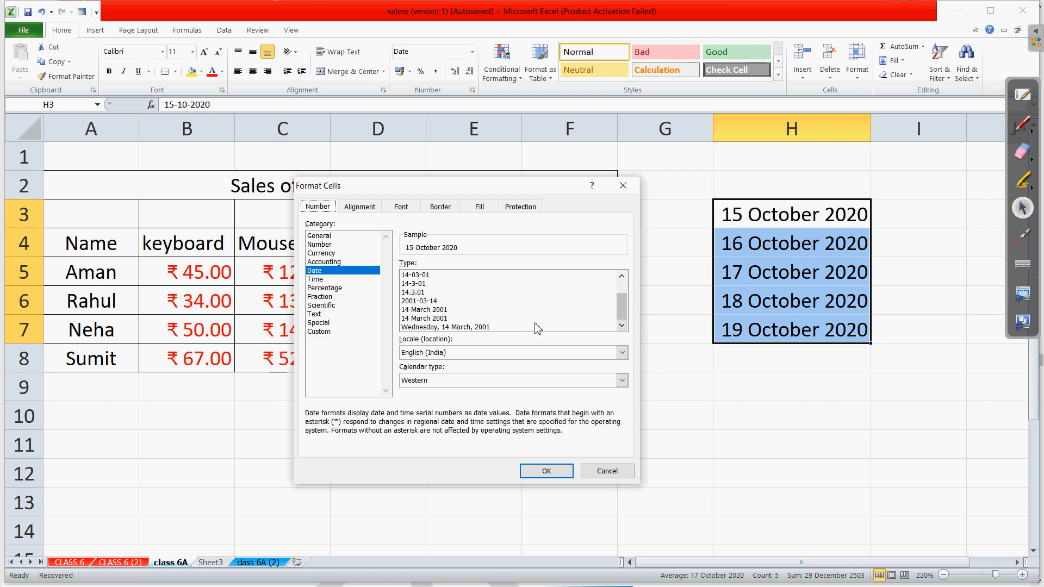
pyautogui.click(477, 327)
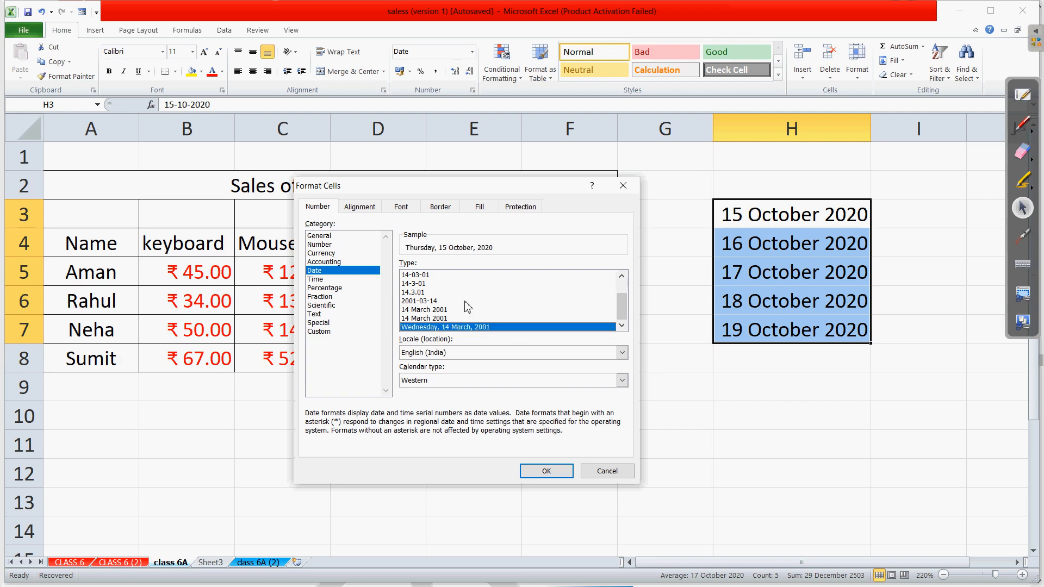
pyautogui.click(547, 471)
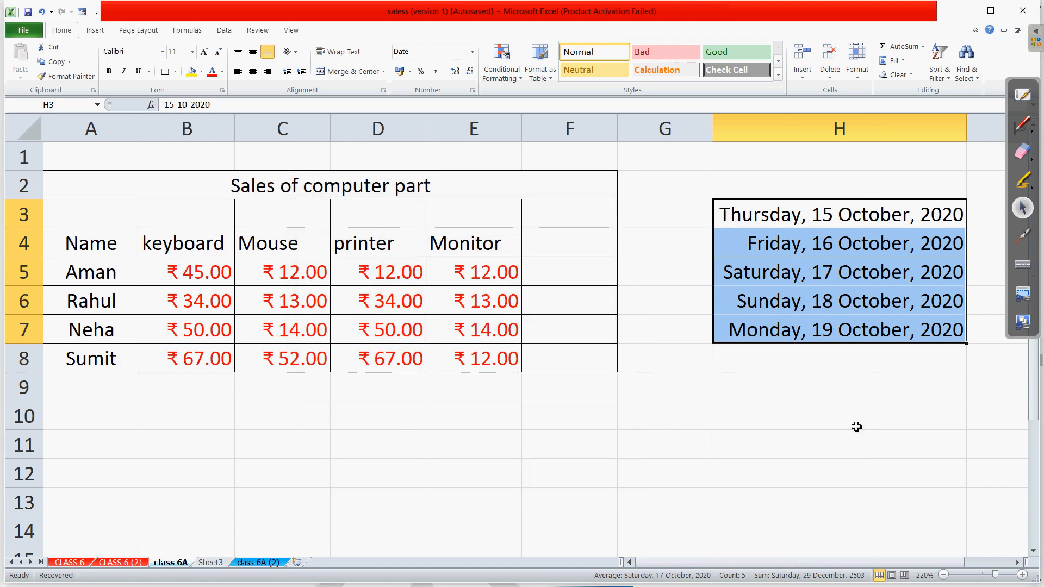
pyautogui.click(883, 446)
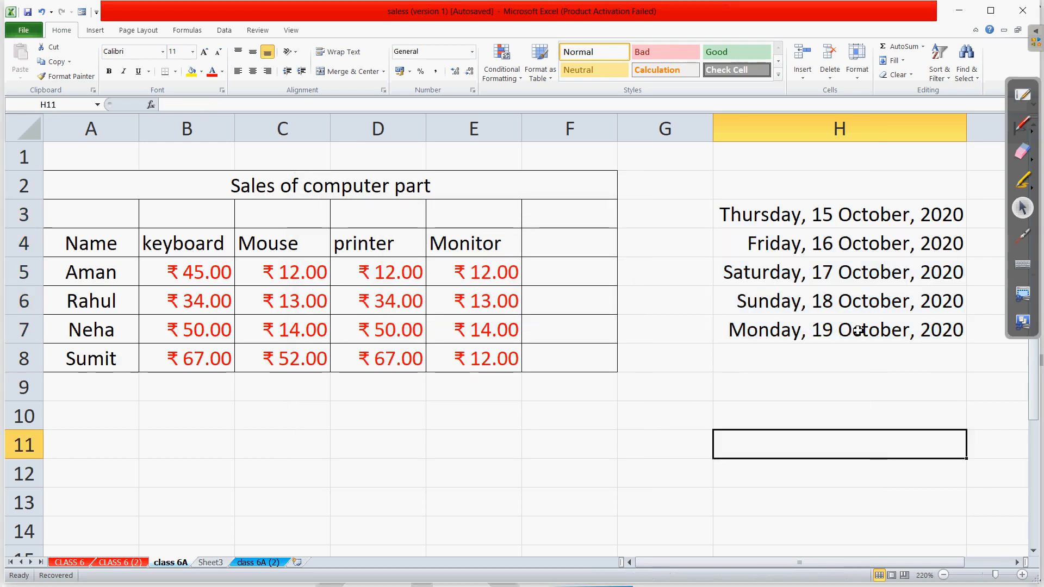
pyautogui.click(842, 217)
pyautogui.moveTo(842, 217); pyautogui.dragTo(839, 326)
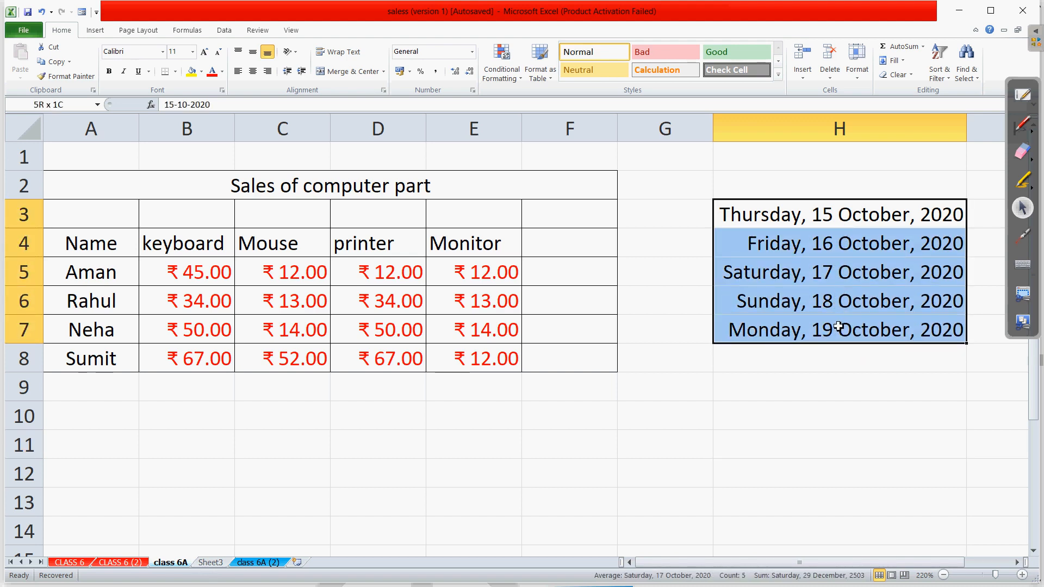
pyautogui.click(837, 361)
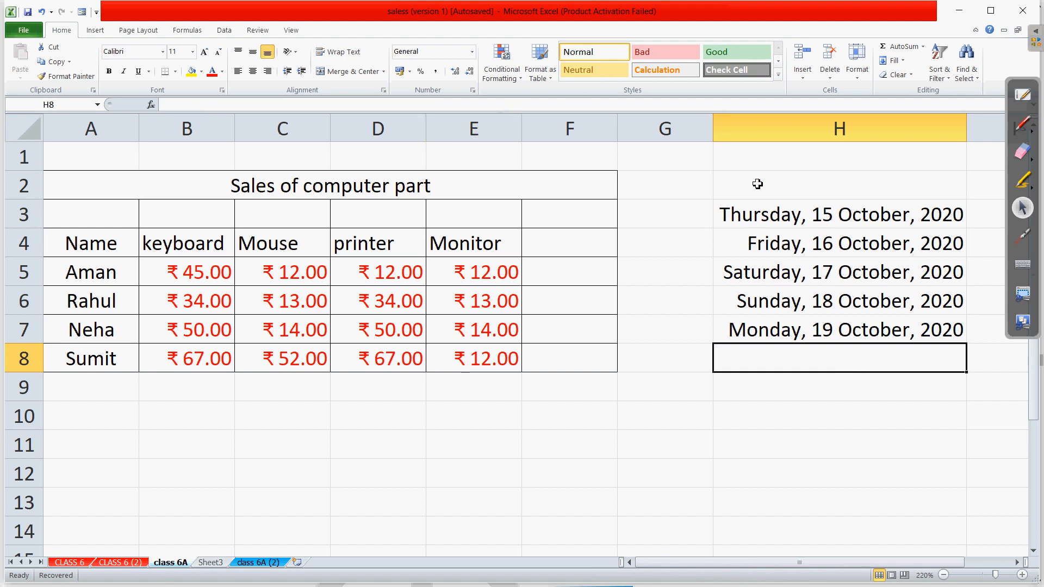
pyautogui.click(835, 405)
pyautogui.moveTo(824, 220); pyautogui.dragTo(819, 328)
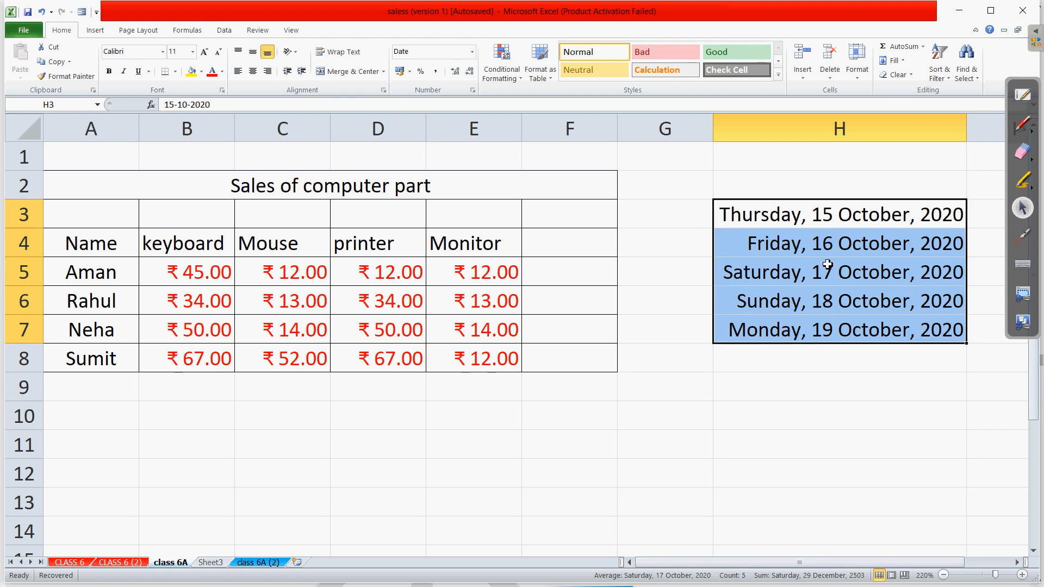
pyautogui.click(852, 417)
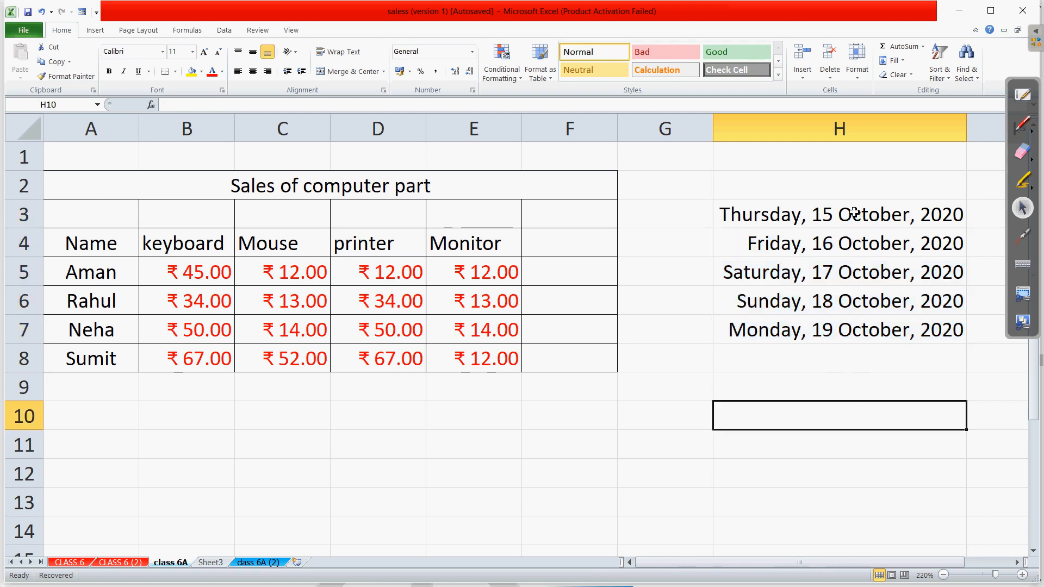
pyautogui.moveTo(854, 213); pyautogui.dragTo(865, 330)
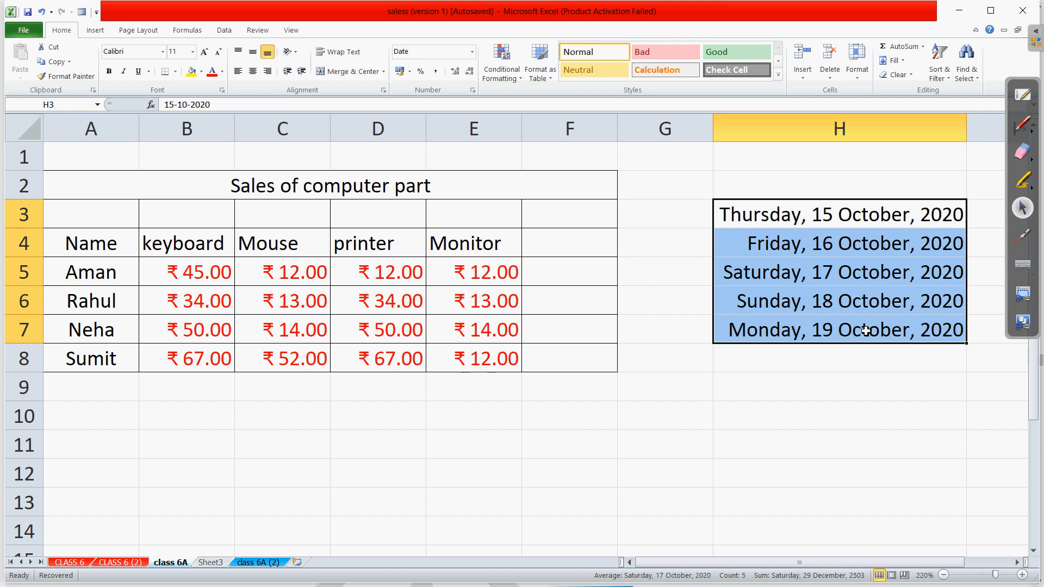
# Switch to the PDF book page on number formats and tick and underline the Time and Percentage descriptions with the red pen
pyautogui.hotkey('alt', 'Tab')
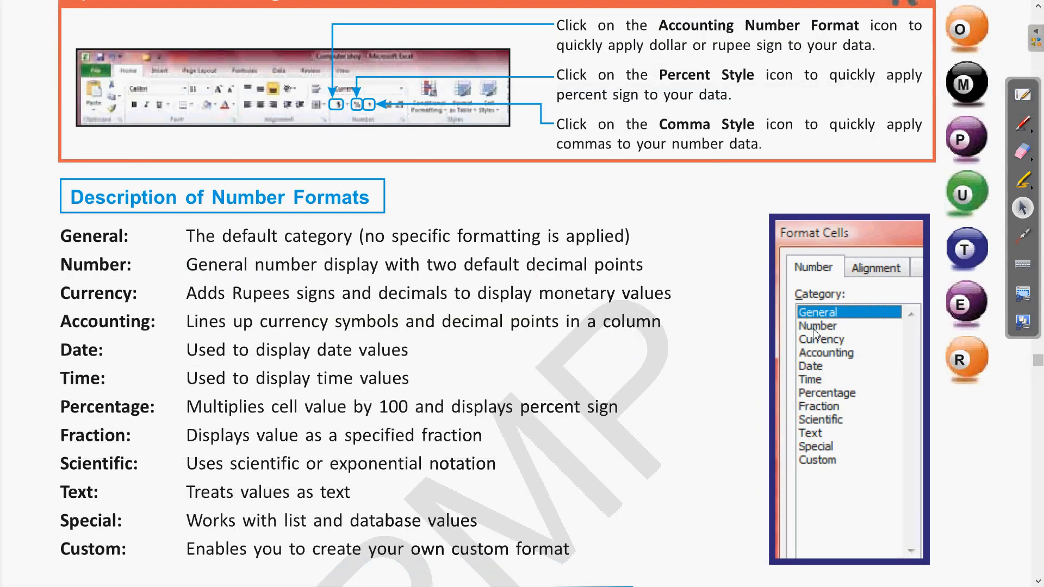
pyautogui.click(1022, 125)
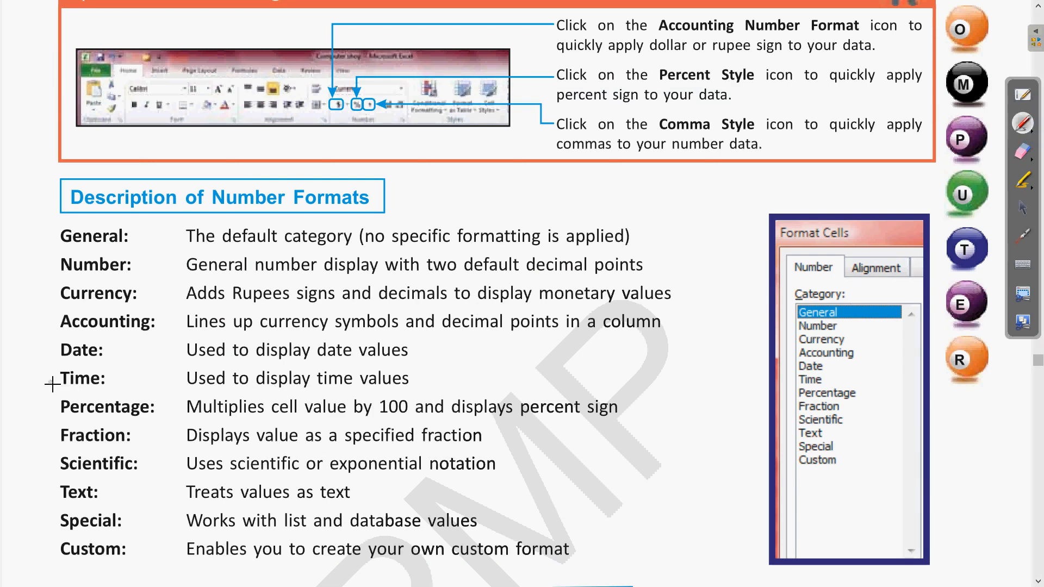
pyautogui.moveTo(53, 380); pyautogui.dragTo(76, 372)
pyautogui.moveTo(196, 390); pyautogui.dragTo(411, 391)
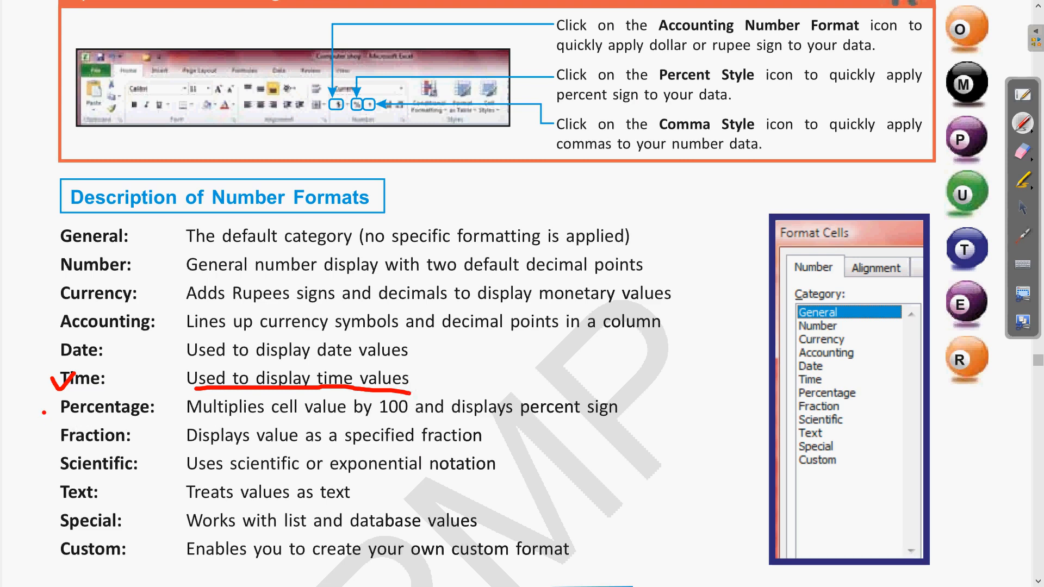
pyautogui.moveTo(43, 413); pyautogui.dragTo(73, 401)
pyautogui.moveTo(188, 421); pyautogui.dragTo(643, 420)
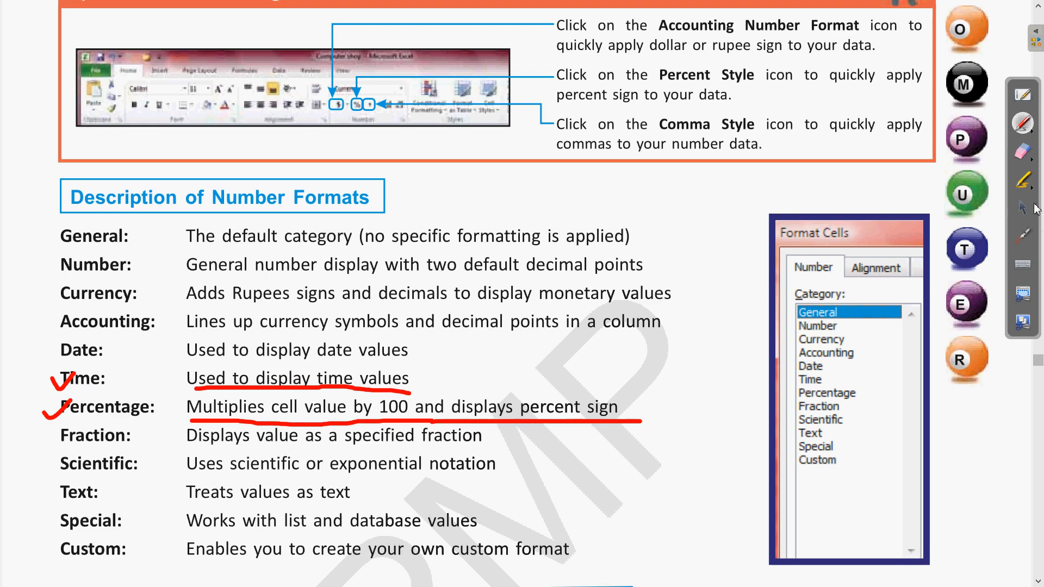
# Erase the red pen annotations from the book page and switch back to the Excel workbook
pyautogui.click(1032, 163)
pyautogui.click(997, 161)
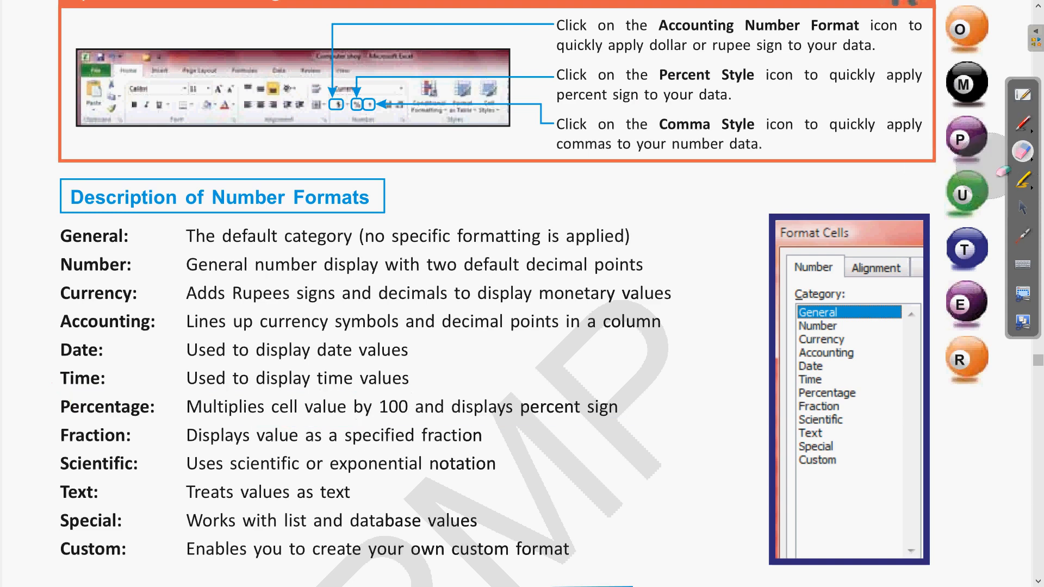
pyautogui.click(1022, 212)
pyautogui.hotkey('alt', 'Tab')
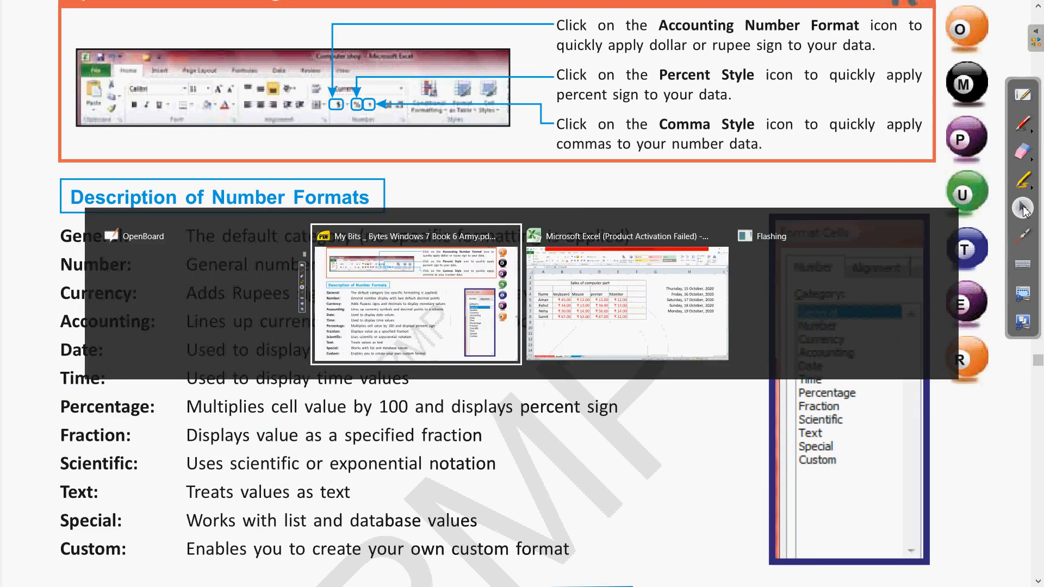
pyautogui.hotkey('alt', 'Tab')
# Delete the dates in H3:H7 and select cell H3
pyautogui.click(763, 378)
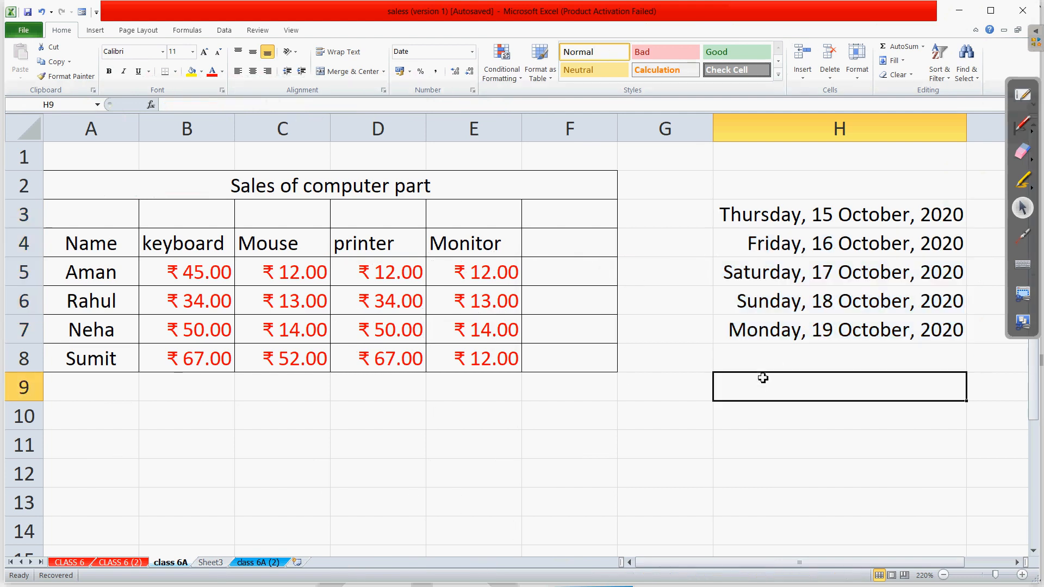
pyautogui.moveTo(815, 219); pyautogui.dragTo(828, 328)
pyautogui.press('Delete')
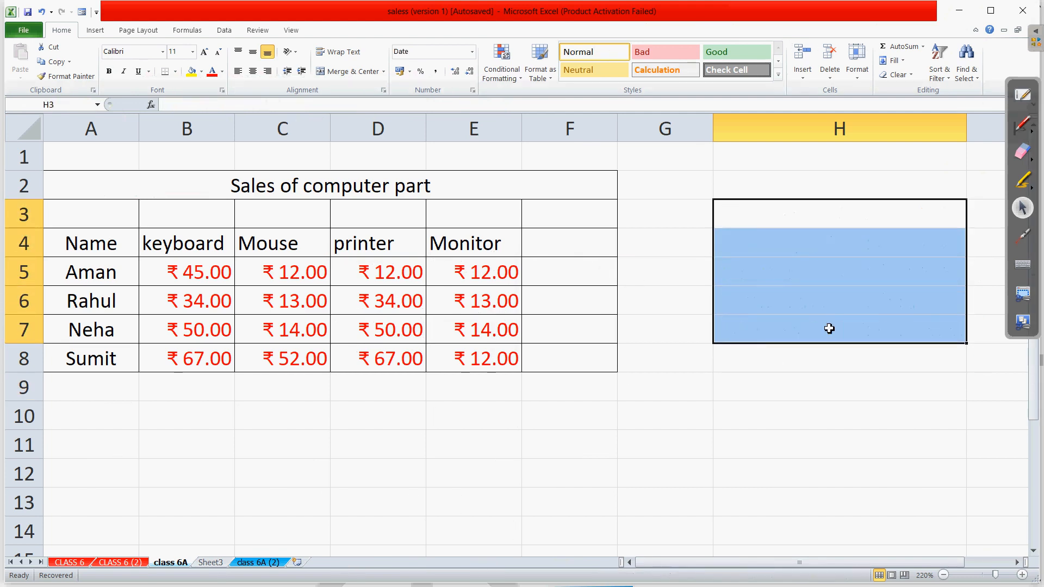
pyautogui.click(839, 415)
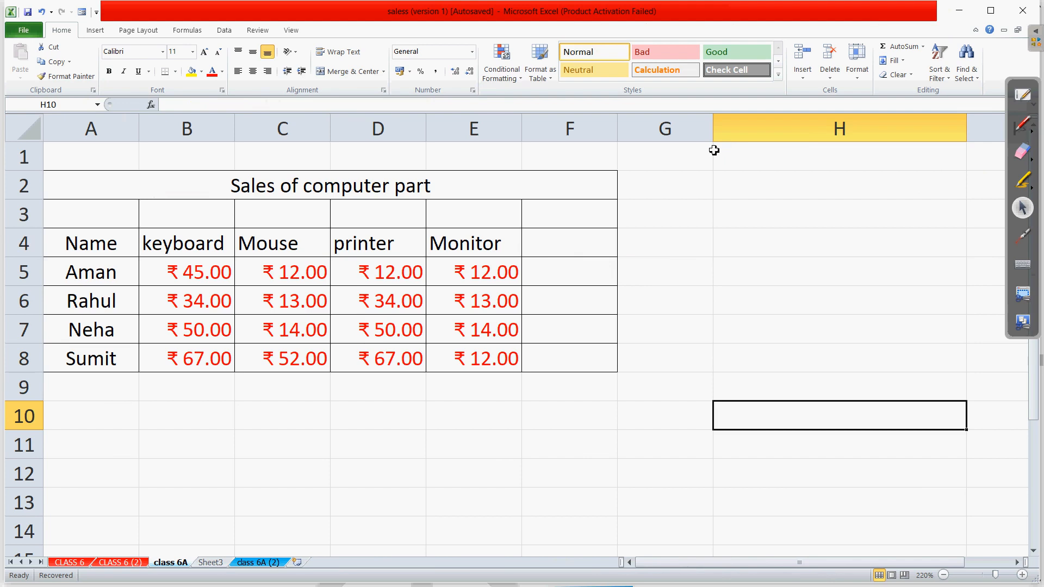
pyautogui.click(757, 213)
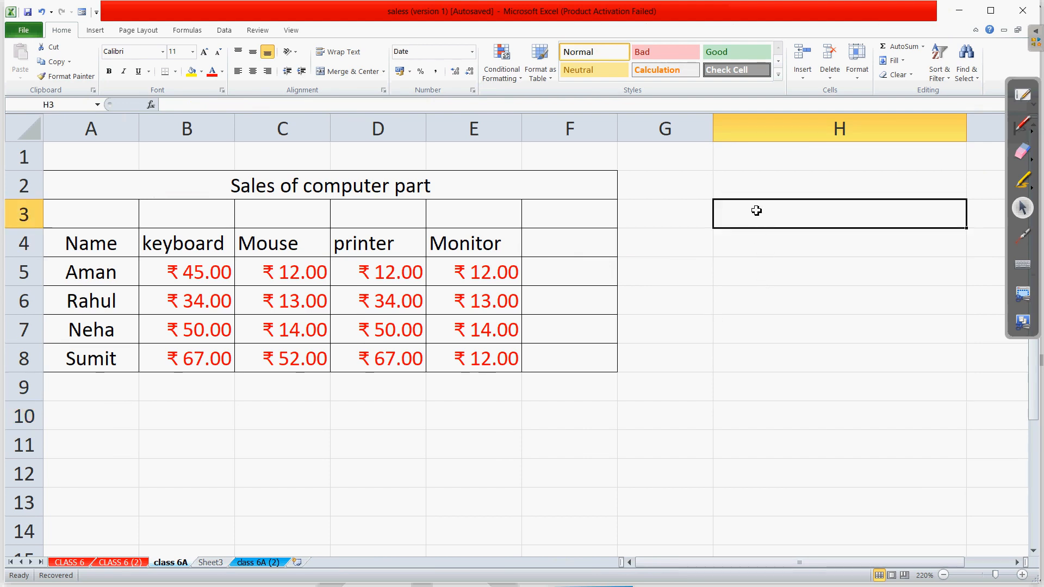
# Enter the sample numbers 25 and 67 in H3 and H4, and a third number in H5
pyautogui.write('25')
pyautogui.press('Return')
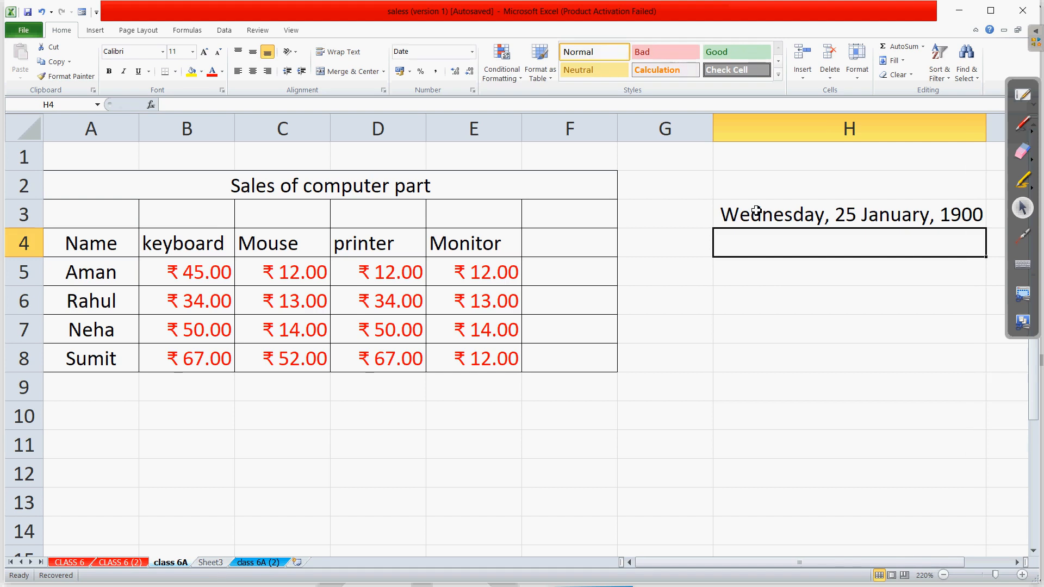
pyautogui.write('67')
pyautogui.press('Return')
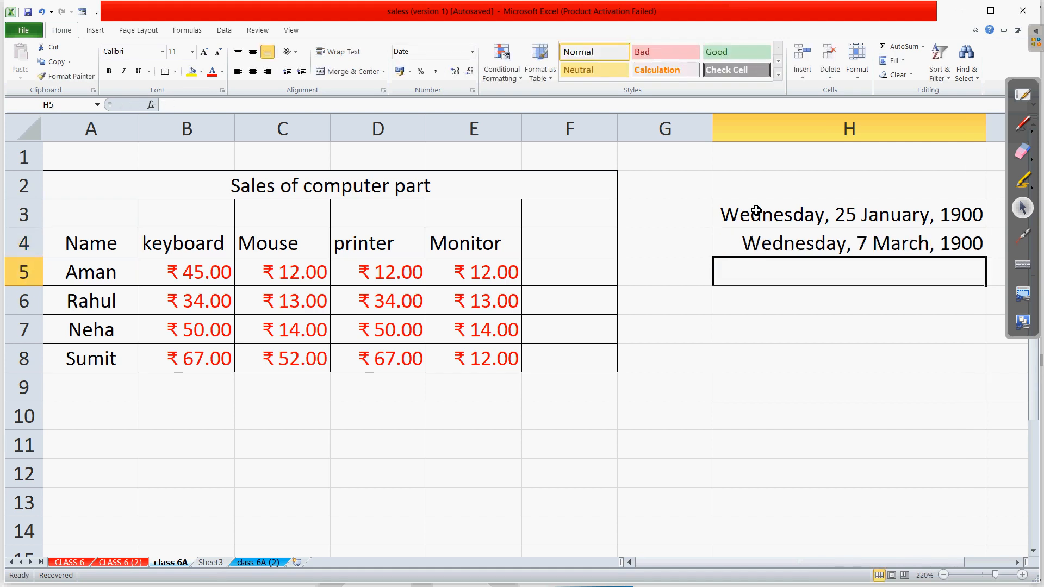
pyautogui.press('Return')
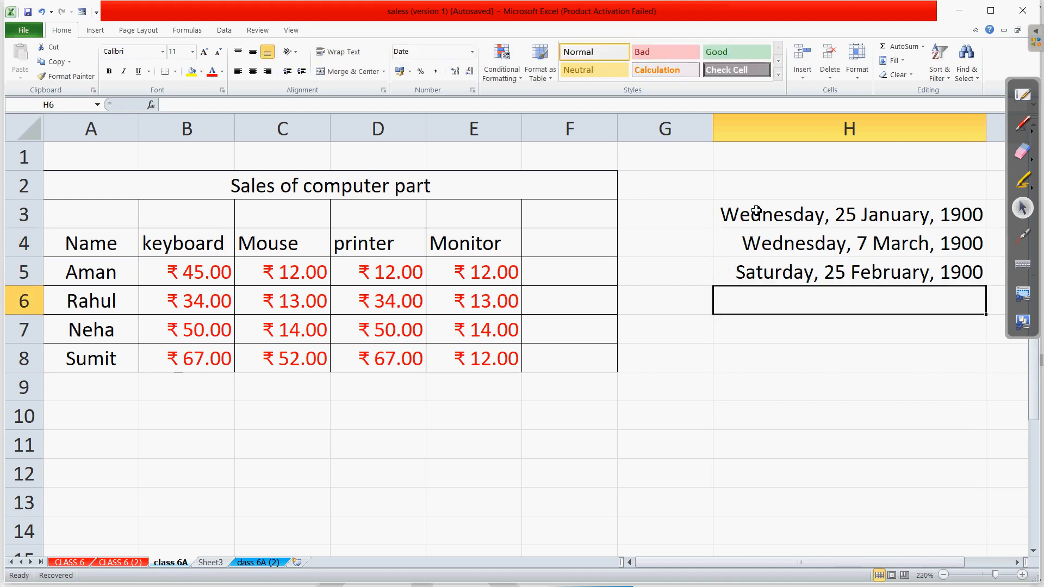
pyautogui.click(845, 417)
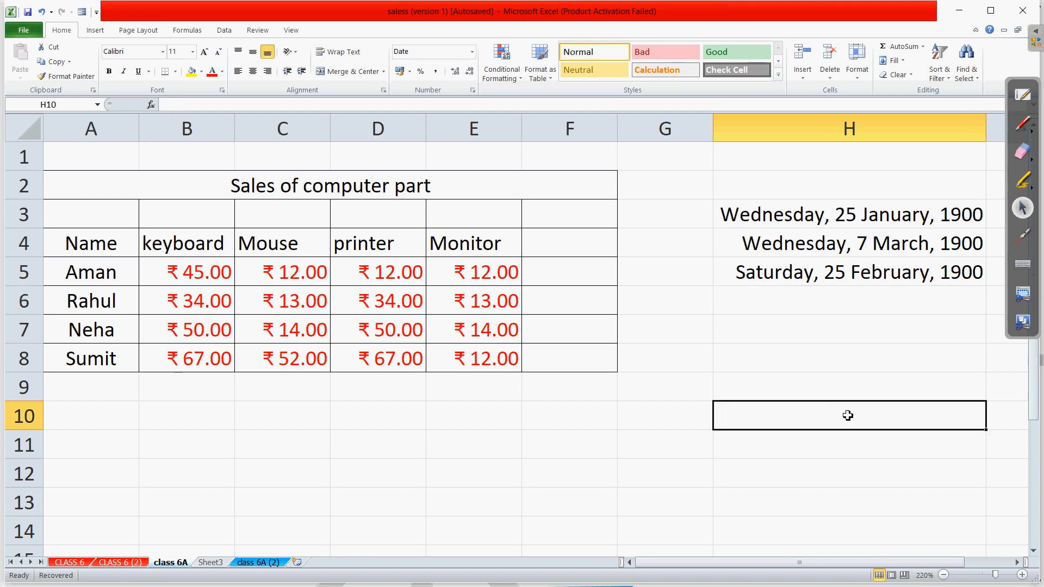
# Delete the sample values in H3:H5 and select cell E10
pyautogui.moveTo(820, 211); pyautogui.dragTo(824, 257)
pyautogui.press('Delete')
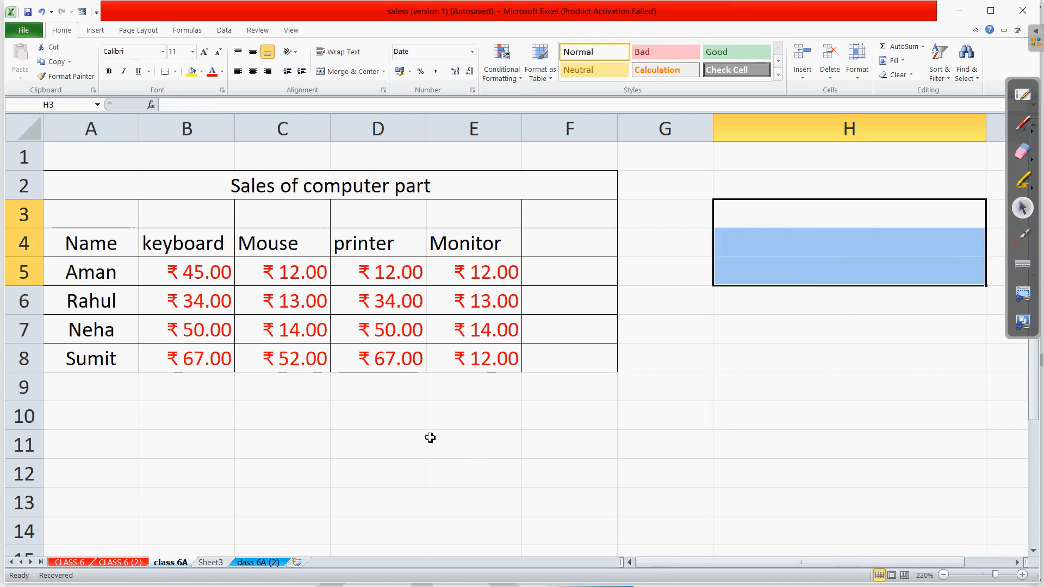
pyautogui.click(454, 428)
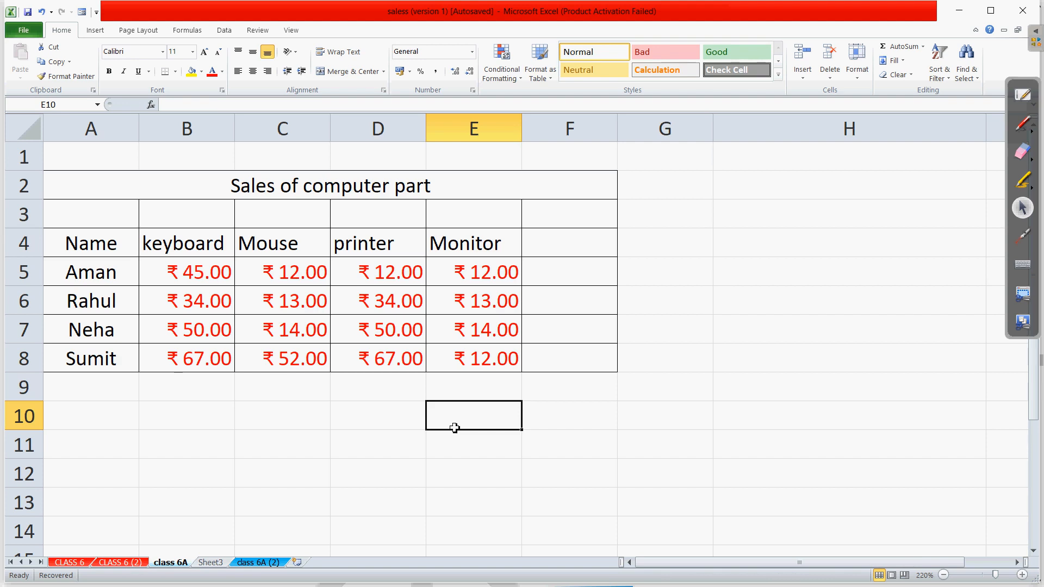
# Enter 35 as a sample value in cell E10 and clear the cell again
pyautogui.write('35')
pyautogui.press('Return')
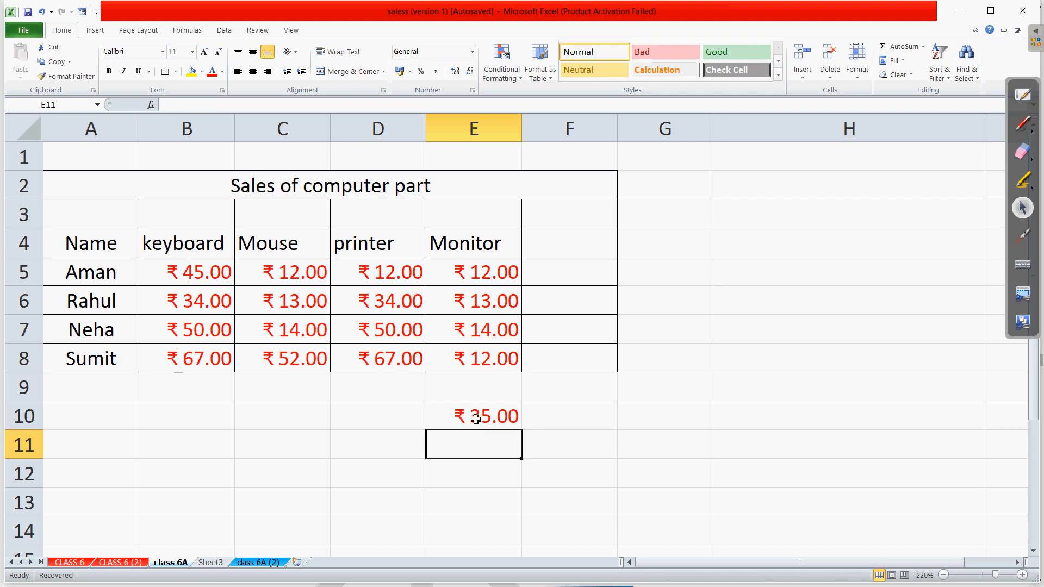
pyautogui.click(482, 491)
pyautogui.click(480, 414)
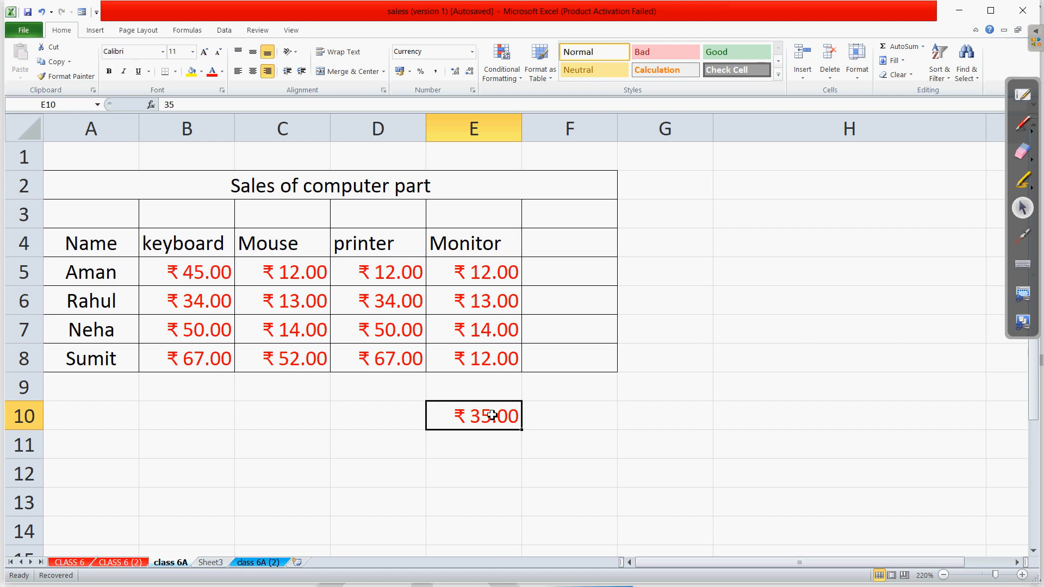
pyautogui.press('Delete')
pyautogui.click(735, 433)
pyautogui.click(547, 441)
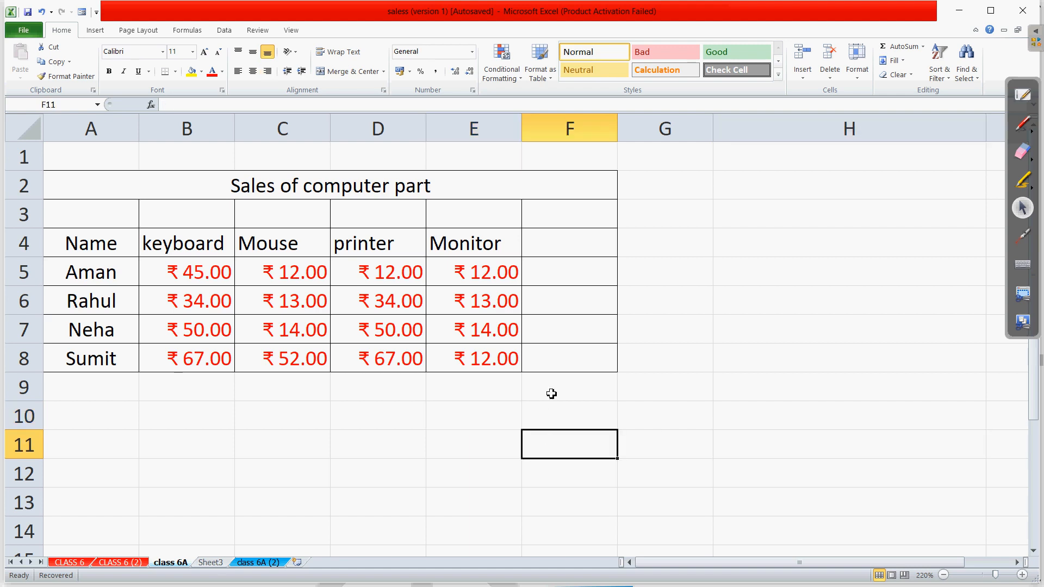
# Apply the Percentage number format to the Monitor values in E5:E8
pyautogui.moveTo(478, 273); pyautogui.dragTo(477, 357)
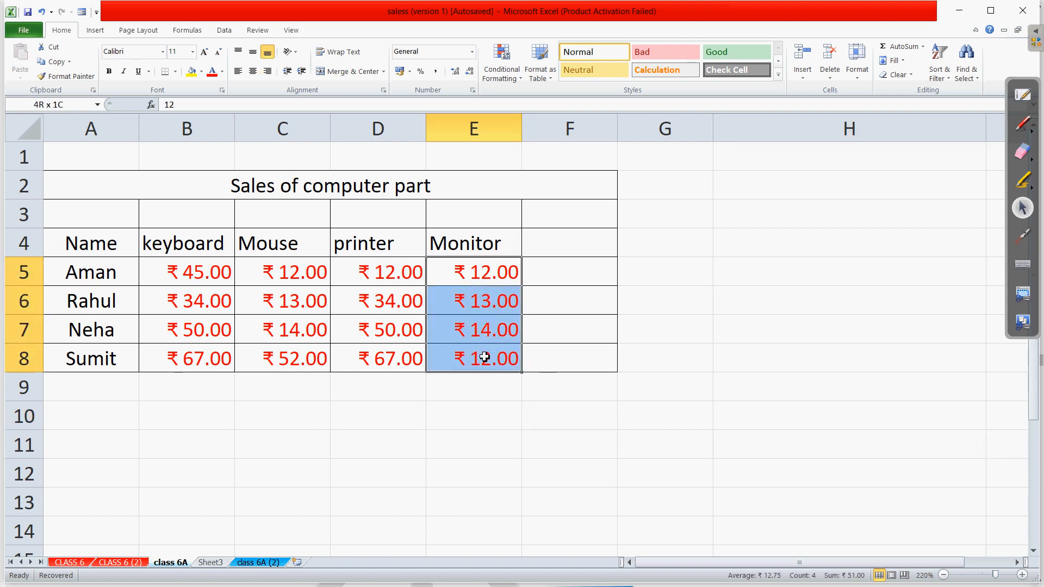
pyautogui.click(472, 52)
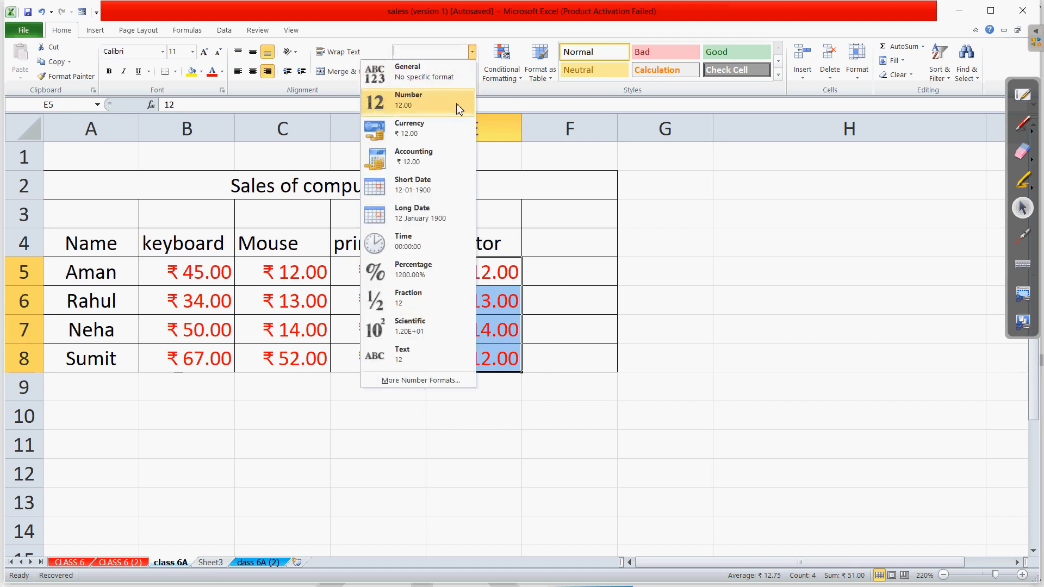
pyautogui.click(418, 275)
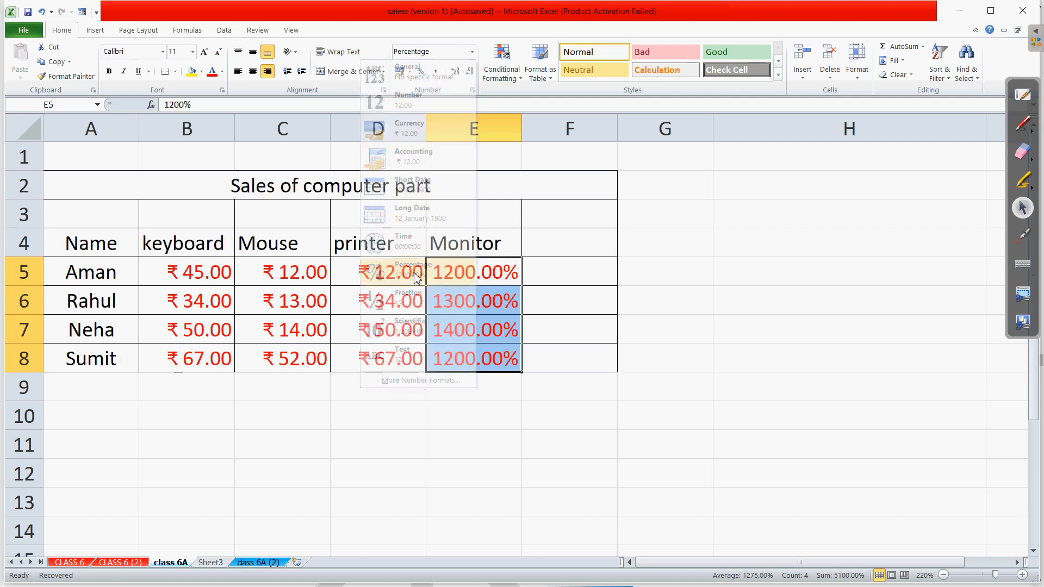
pyautogui.click(528, 422)
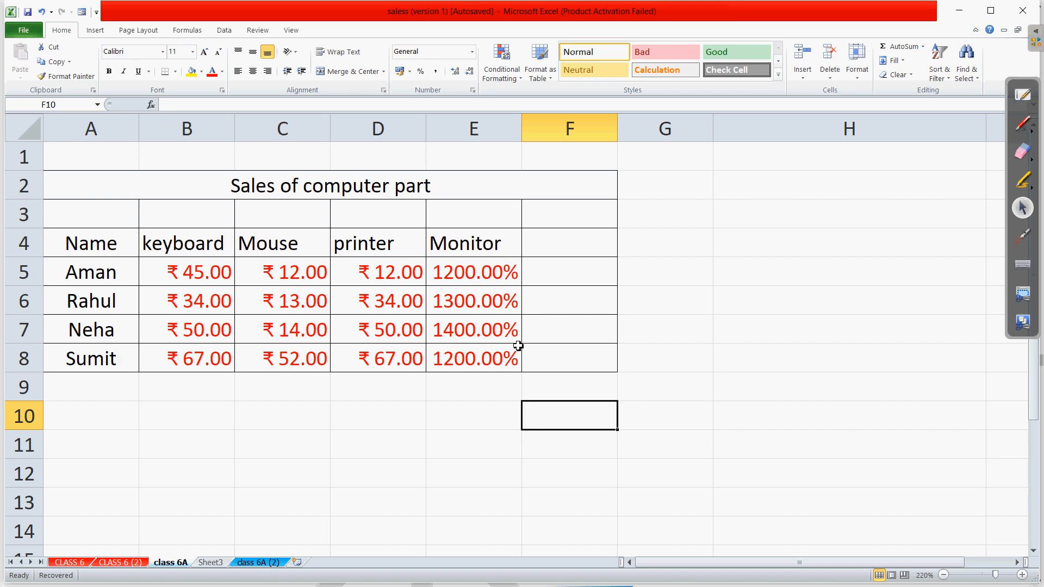
# Switch to the PDF book page on number formats and tick and underline the Fraction description with the red pen
pyautogui.hotkey('alt', 'Tab')
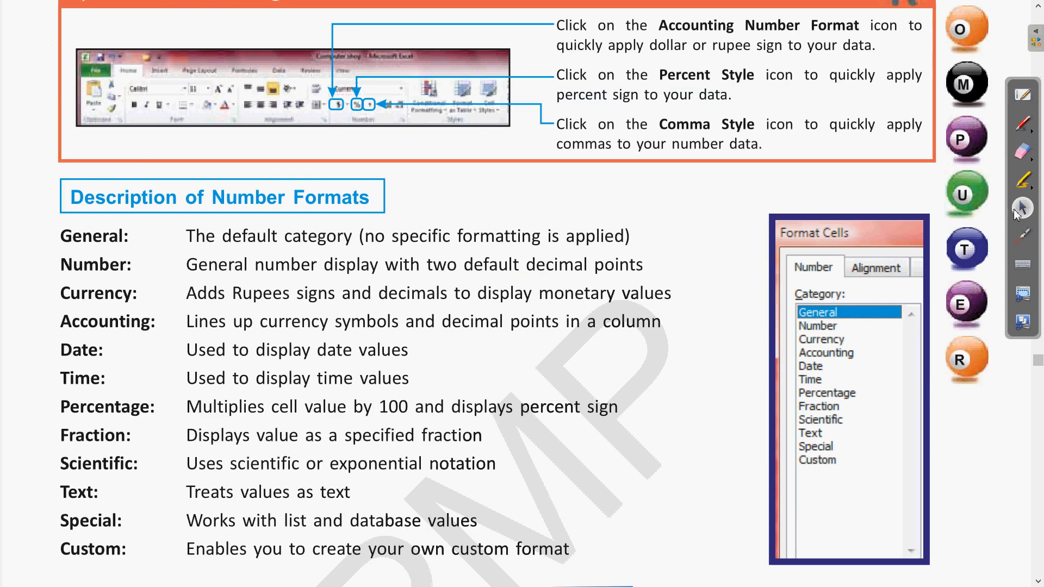
pyautogui.click(1022, 125)
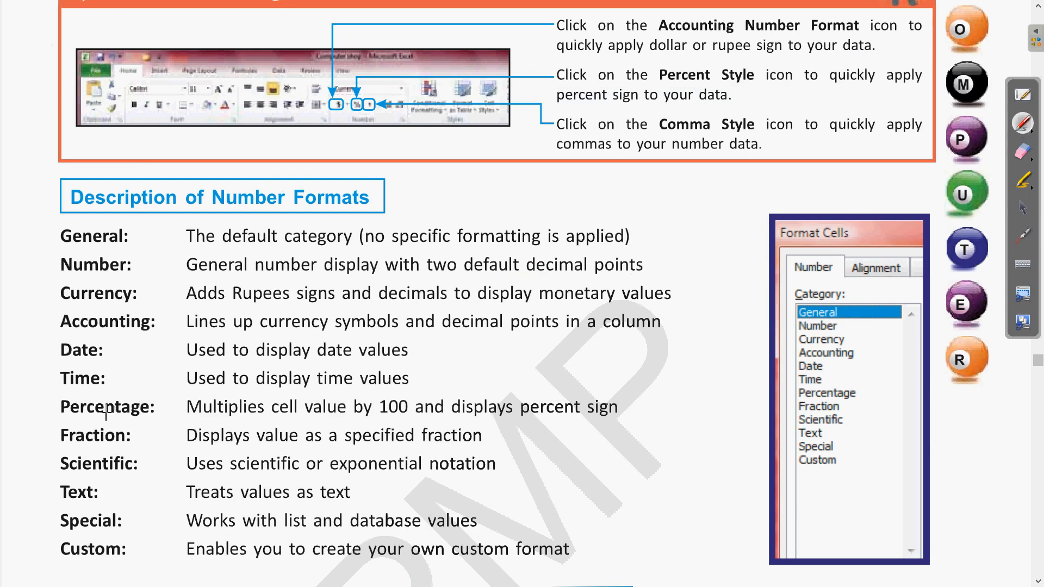
pyautogui.moveTo(32, 433); pyautogui.dragTo(50, 425)
pyautogui.moveTo(187, 448); pyautogui.dragTo(358, 445)
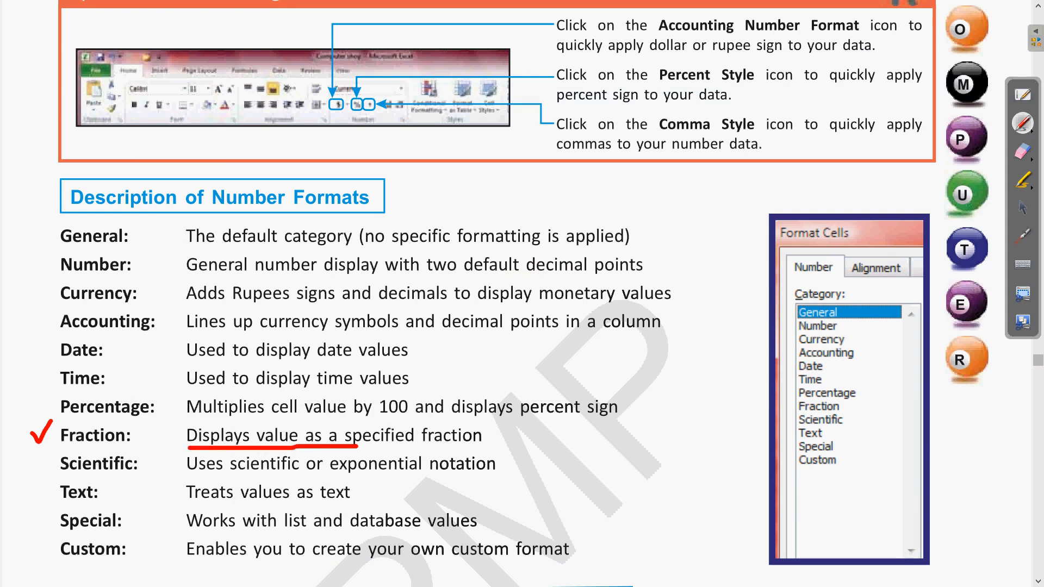
pyautogui.moveTo(421, 444); pyautogui.dragTo(460, 446)
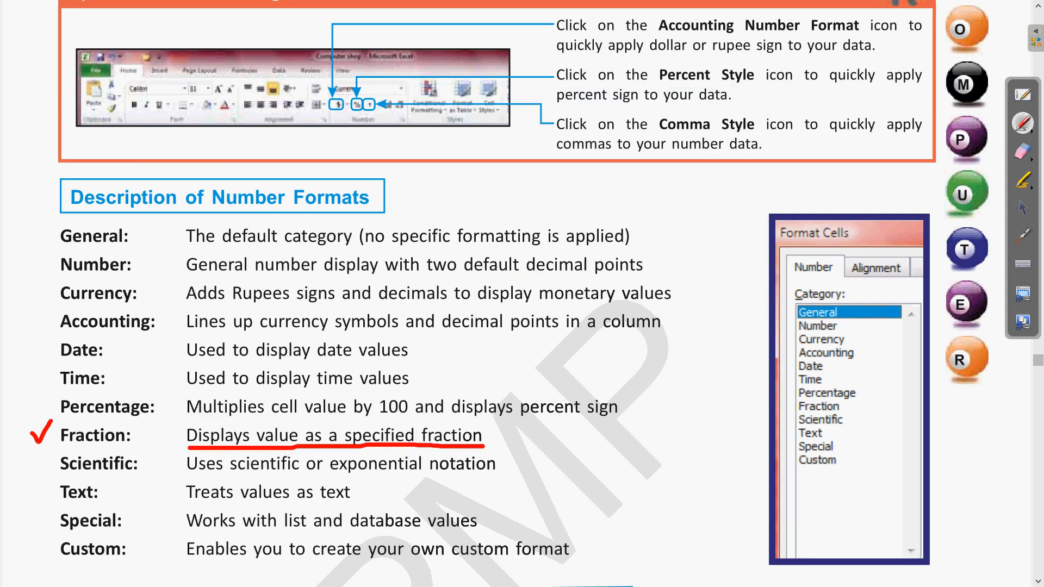
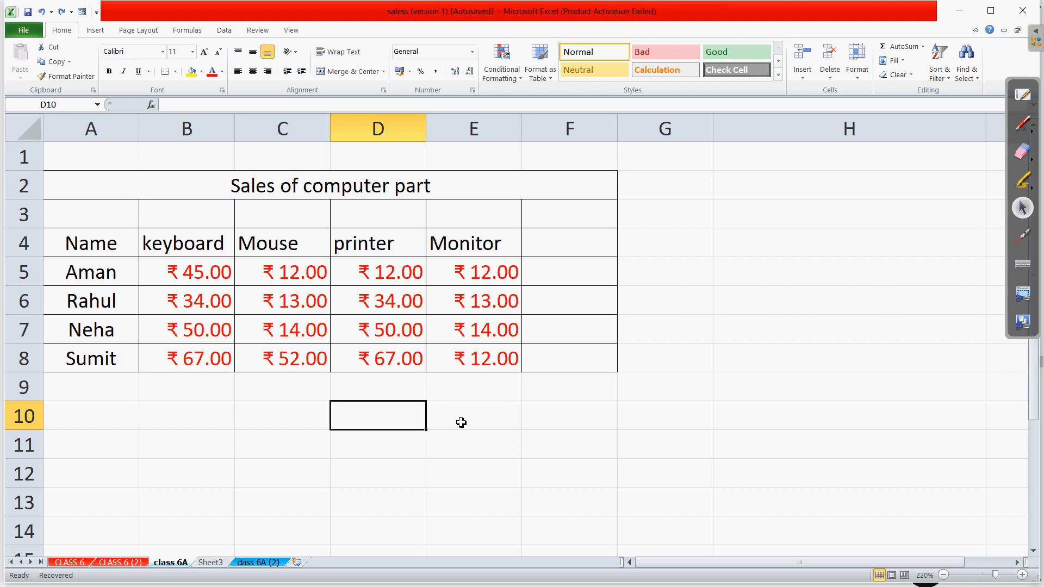
# Switch to the PDF book's "Increasing or Decreasing Decimals" section and tick its heading with the red pen
pyautogui.hotkey('alt', 'Tab')
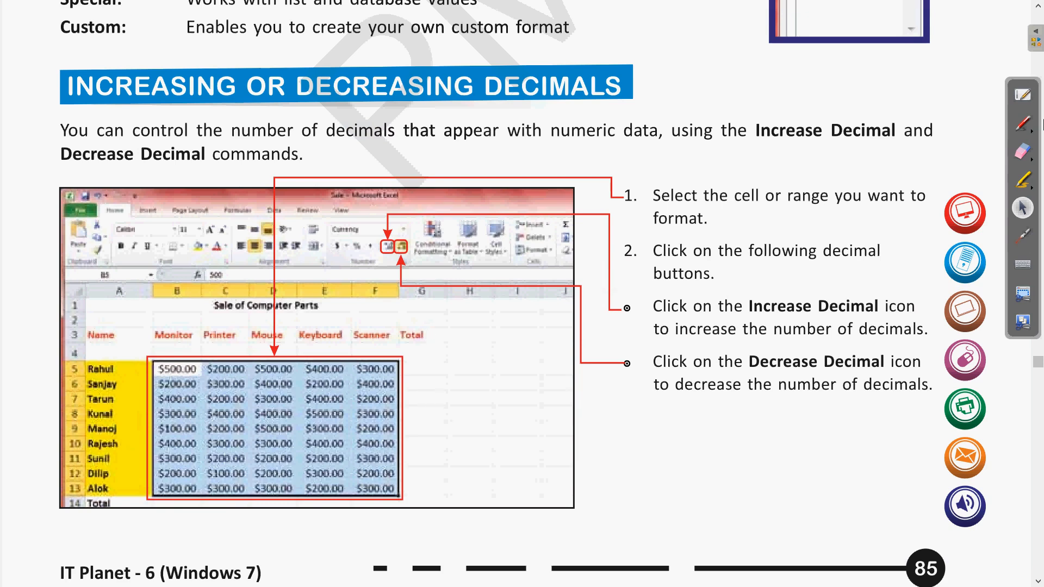
pyautogui.click(1022, 124)
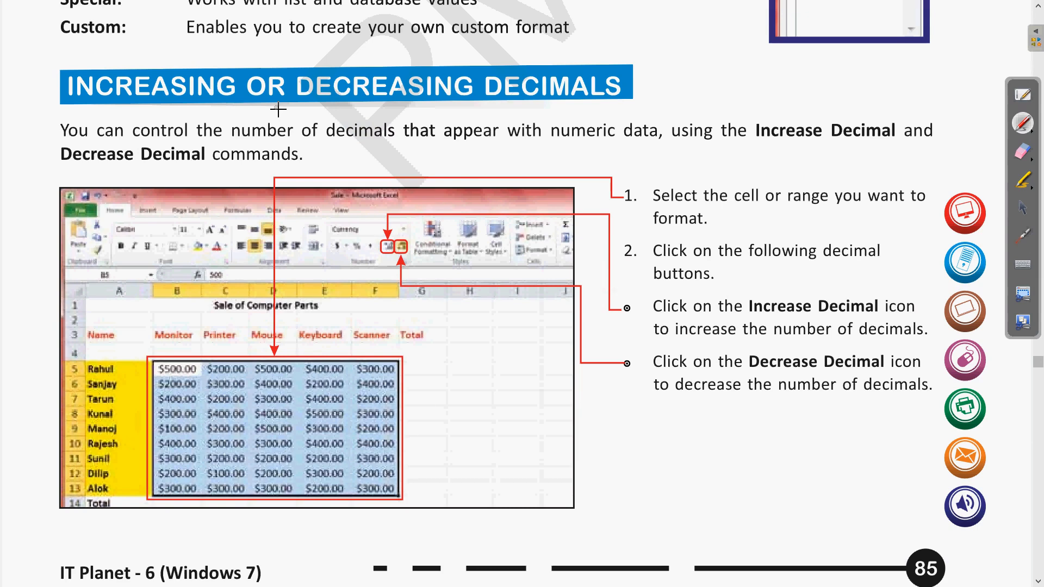
pyautogui.moveTo(276, 107); pyautogui.dragTo(320, 85)
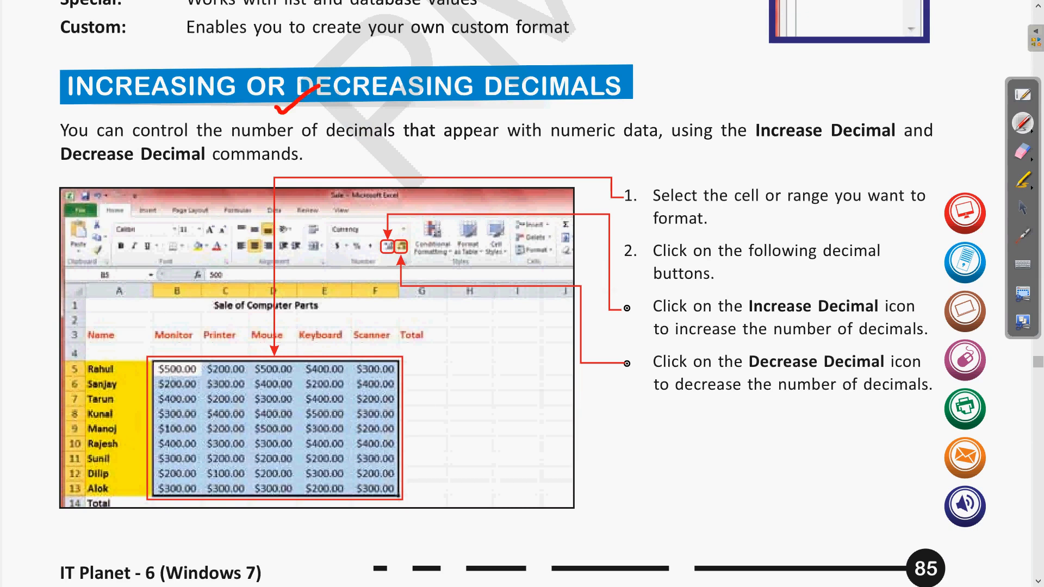
# Point out the introductory text, the selected data range and the two decimal icons in the book's figure with the laser pointer
pyautogui.click(1022, 236)
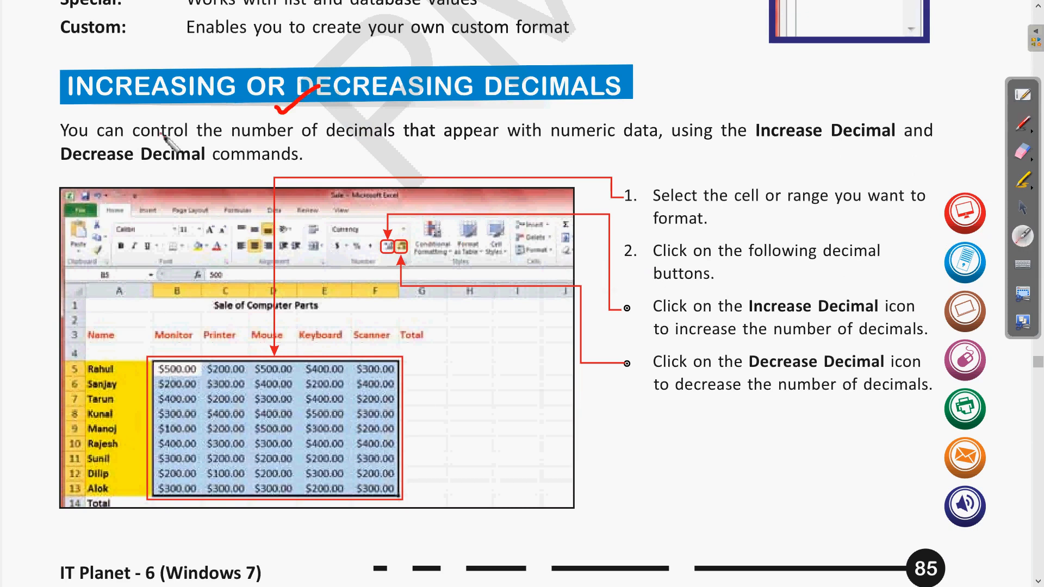
pyautogui.moveTo(202, 148); pyautogui.dragTo(297, 177)
pyautogui.moveTo(201, 394); pyautogui.dragTo(330, 403)
pyautogui.moveTo(167, 381); pyautogui.dragTo(348, 456)
pyautogui.click(405, 253)
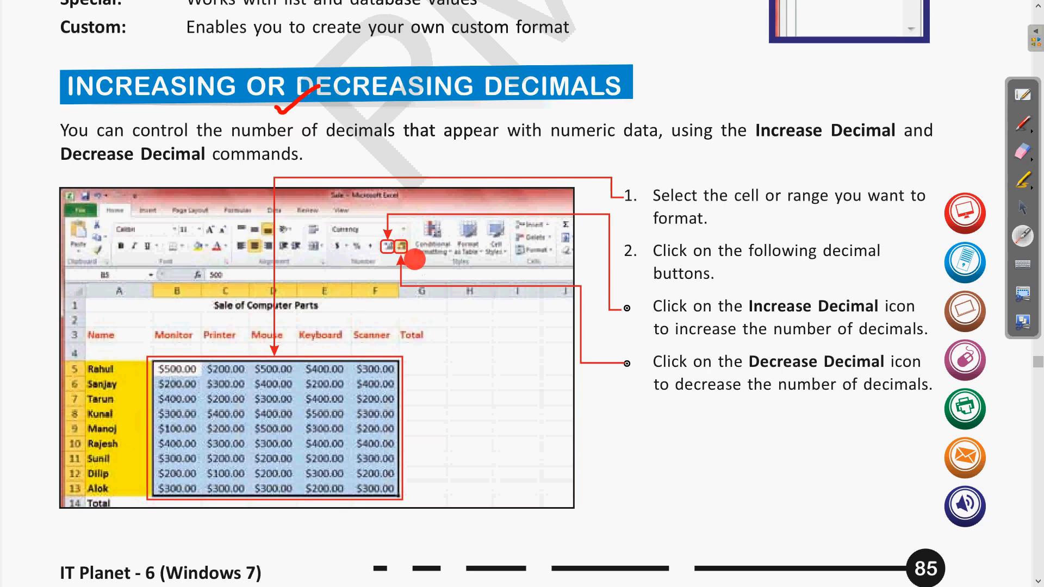
pyautogui.moveTo(393, 228); pyautogui.dragTo(402, 267)
pyautogui.click(1024, 208)
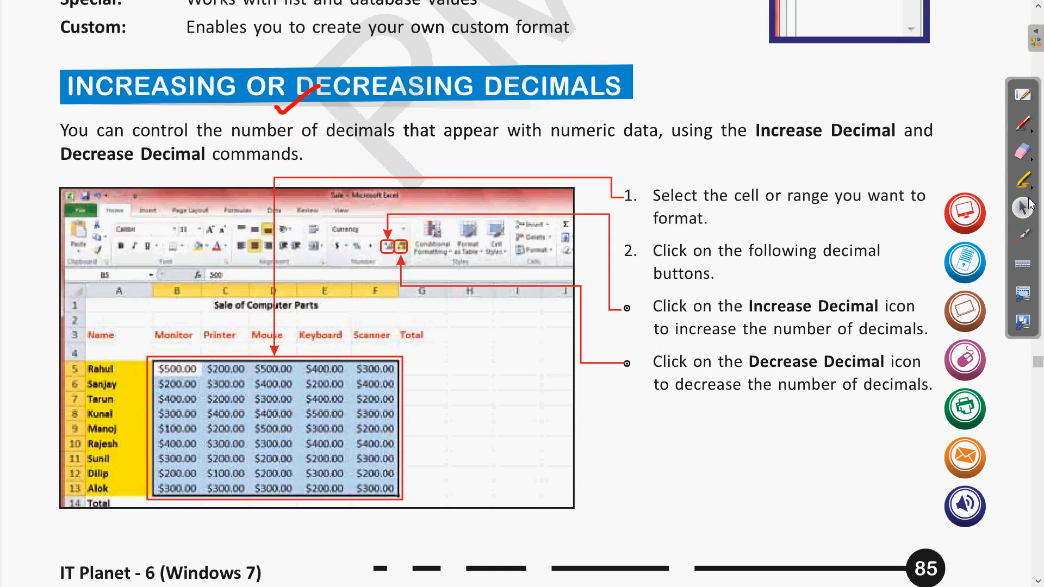
# Switch back to the Excel workbook and erase the red pen tick from the screen
pyautogui.hotkey('alt', 'Tab')
pyautogui.hotkey('alt', 'Tab')
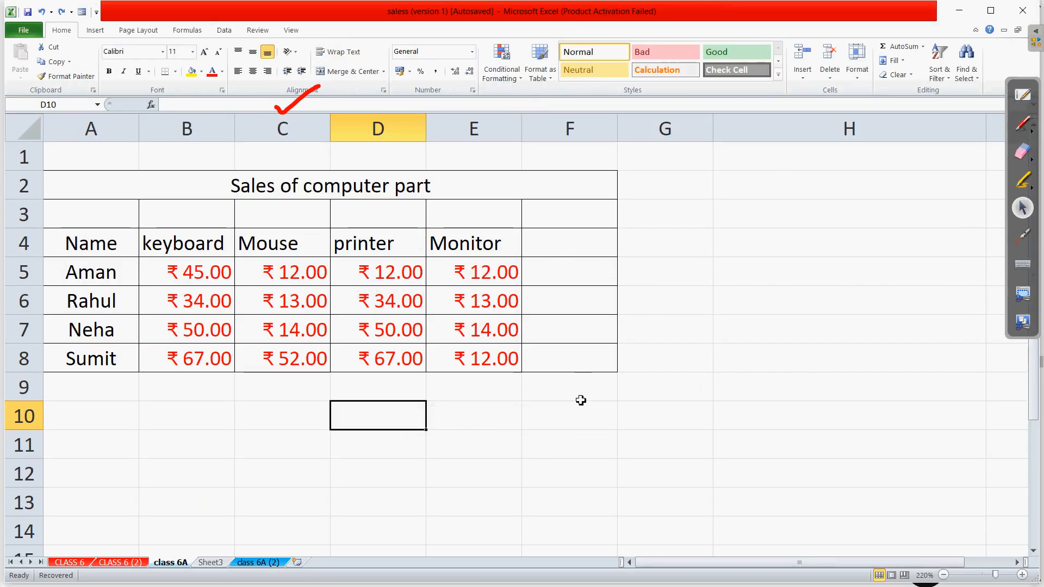
pyautogui.click(1031, 163)
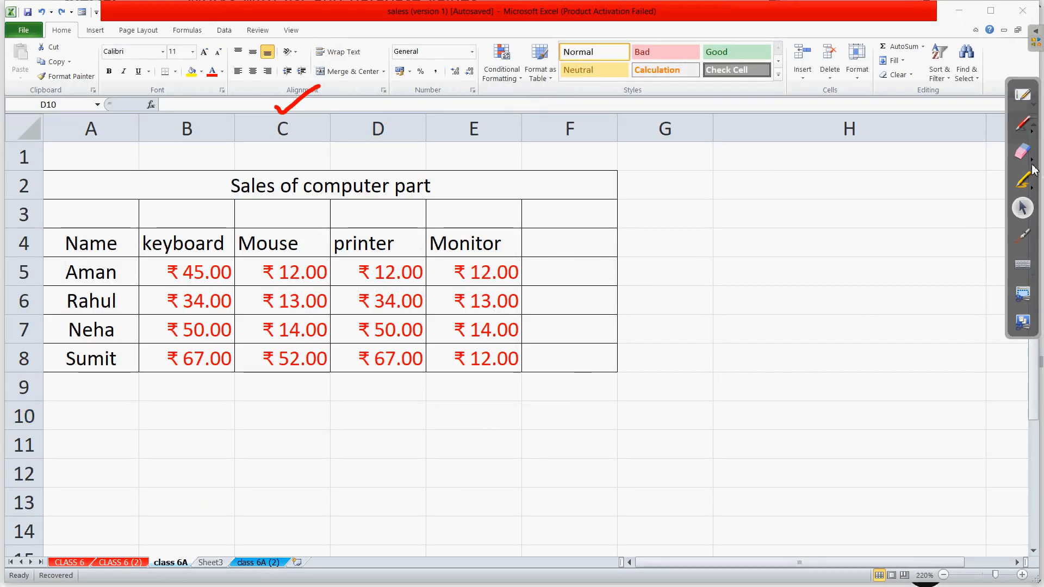
pyautogui.click(995, 161)
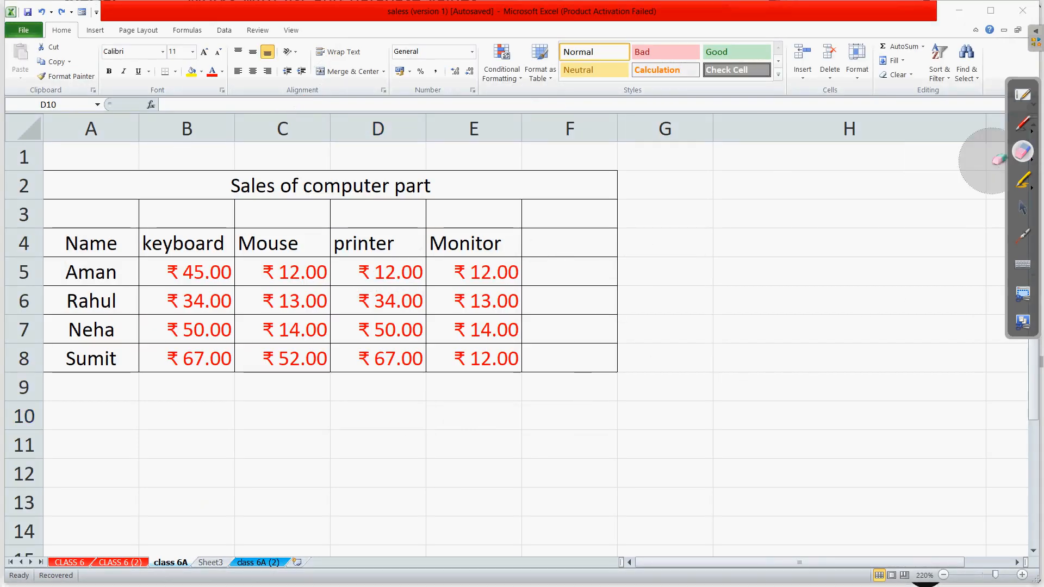
pyautogui.click(1022, 208)
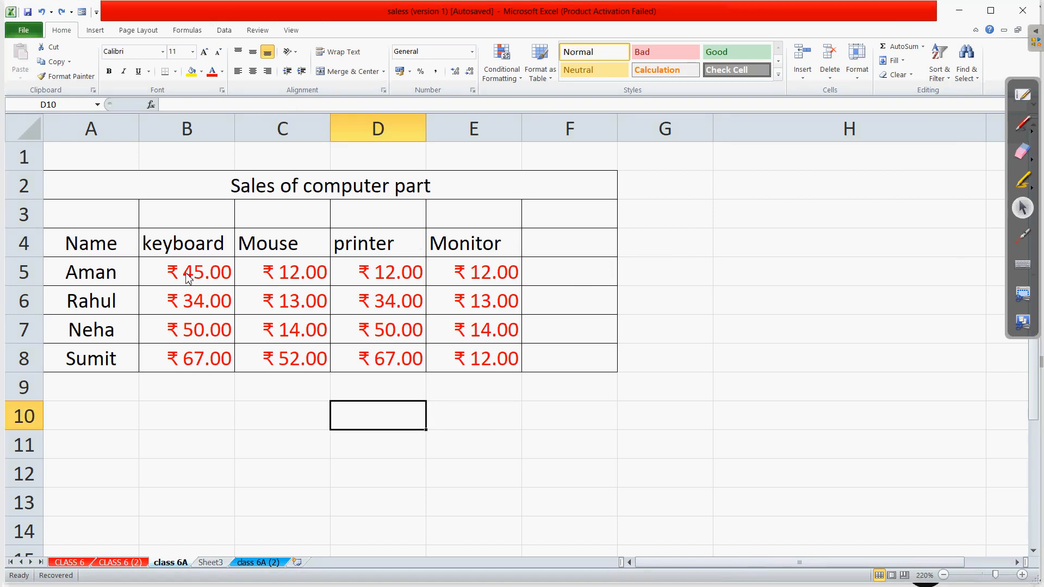
# Increase the decimals of the sales values in B5:E8 to three places
pyautogui.moveTo(207, 272); pyautogui.dragTo(472, 354)
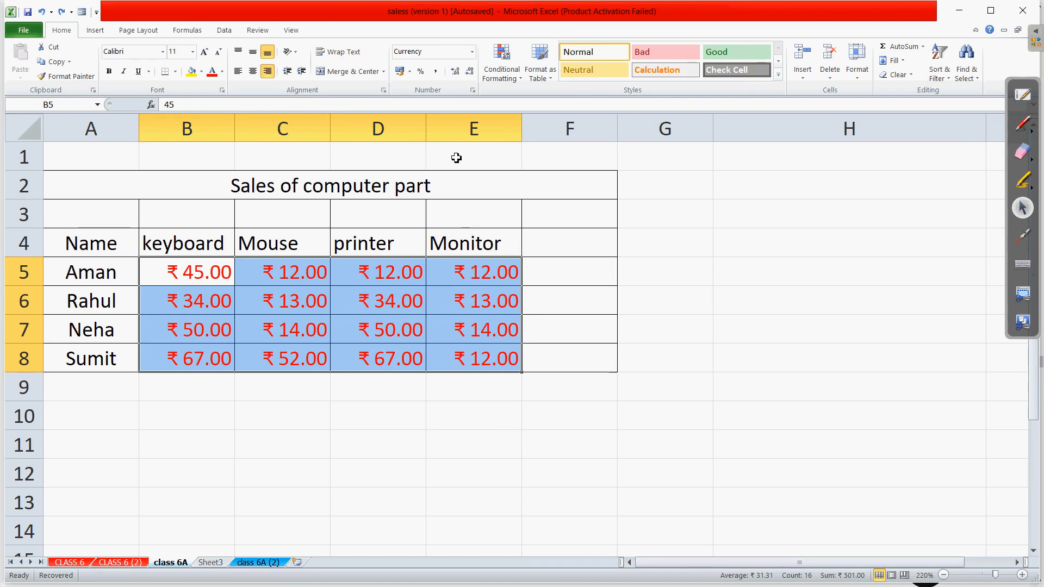
pyautogui.click(455, 73)
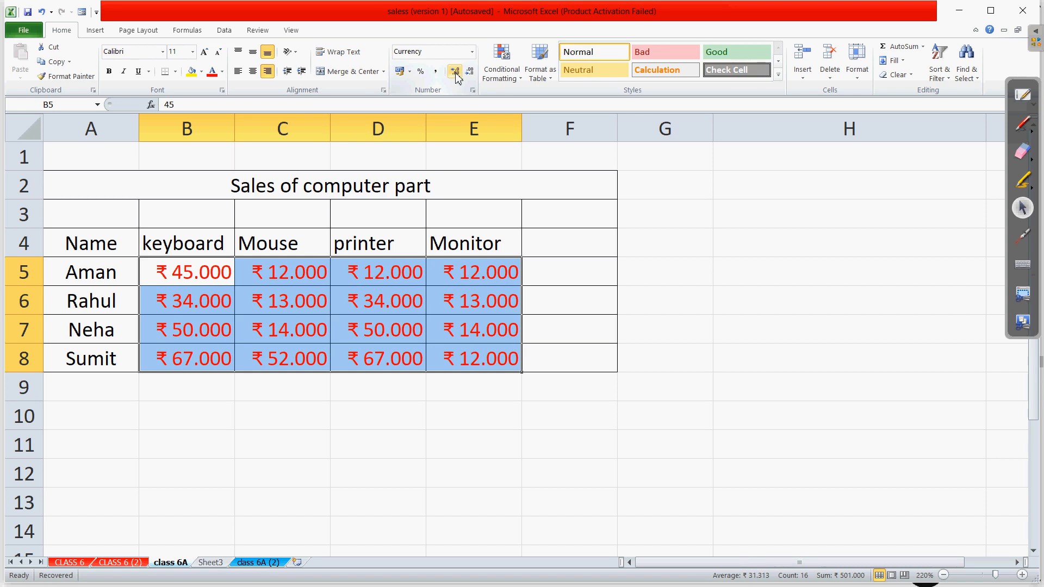
pyautogui.click(441, 435)
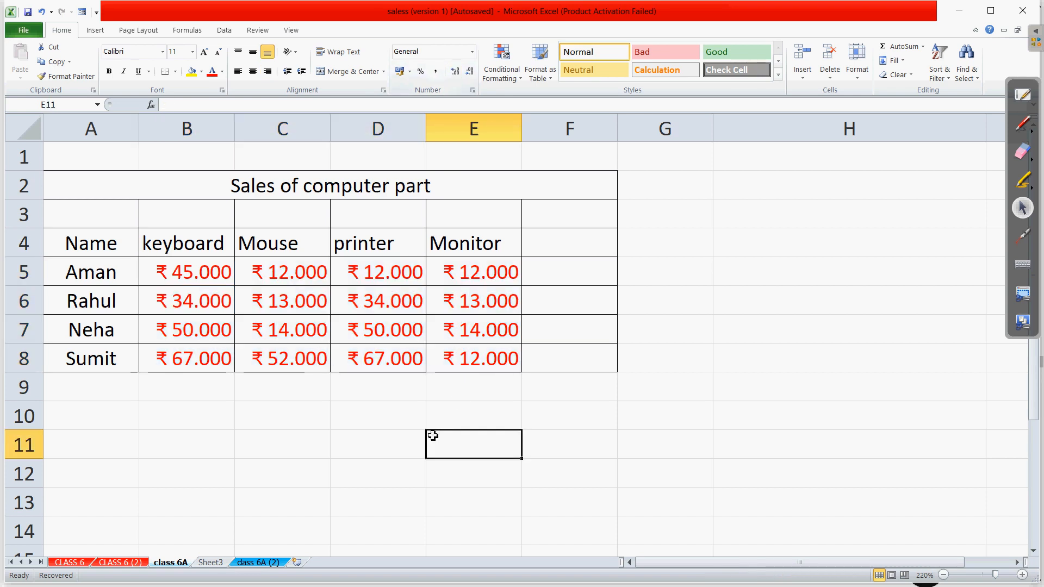
# Increase the decimals of the sales values in B5:E8 to seven places
pyautogui.moveTo(191, 278); pyautogui.dragTo(472, 354)
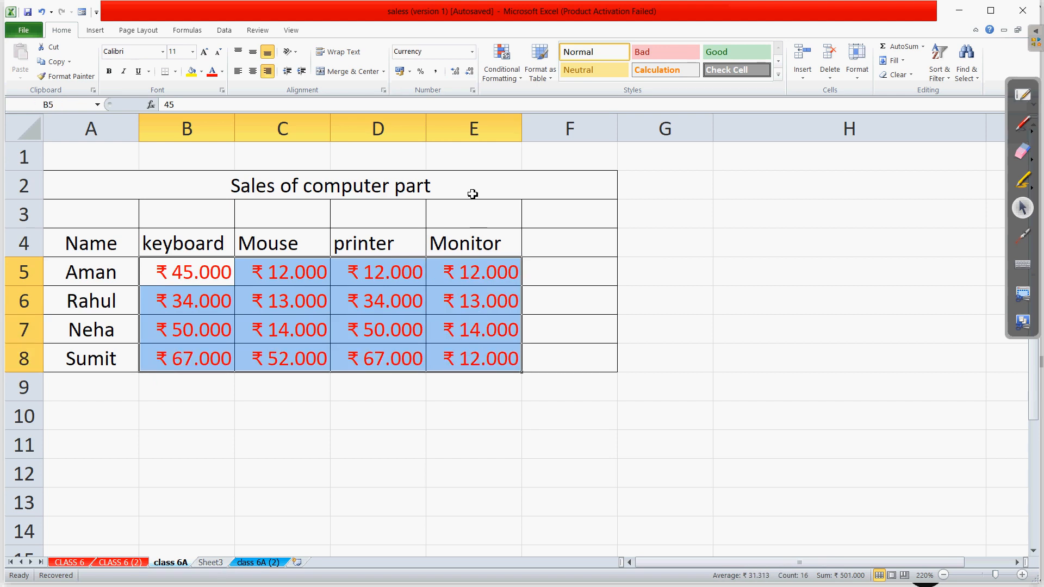
pyautogui.click(455, 72)
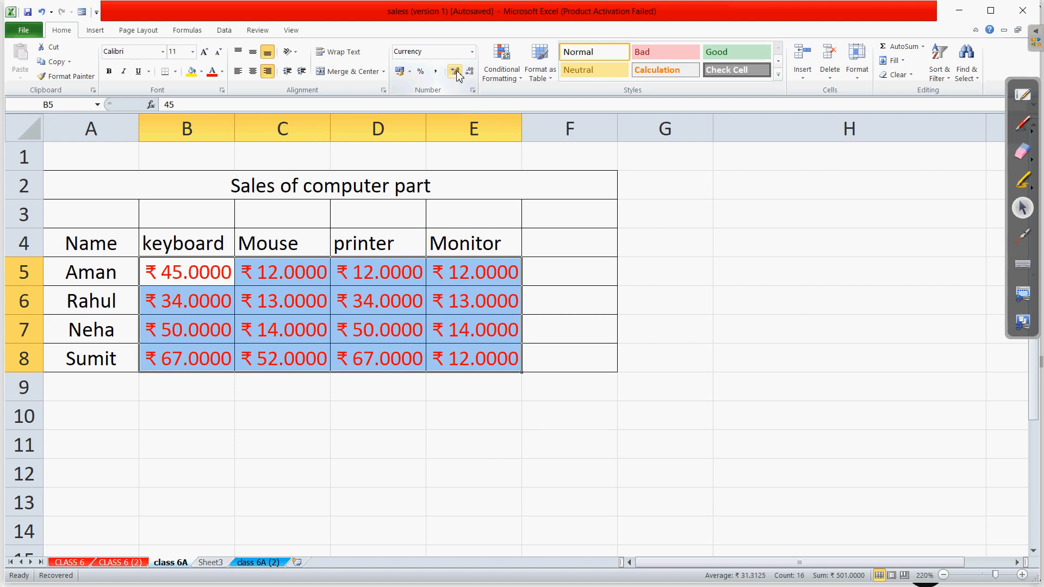
pyautogui.click(455, 72)
pyautogui.click(455, 71)
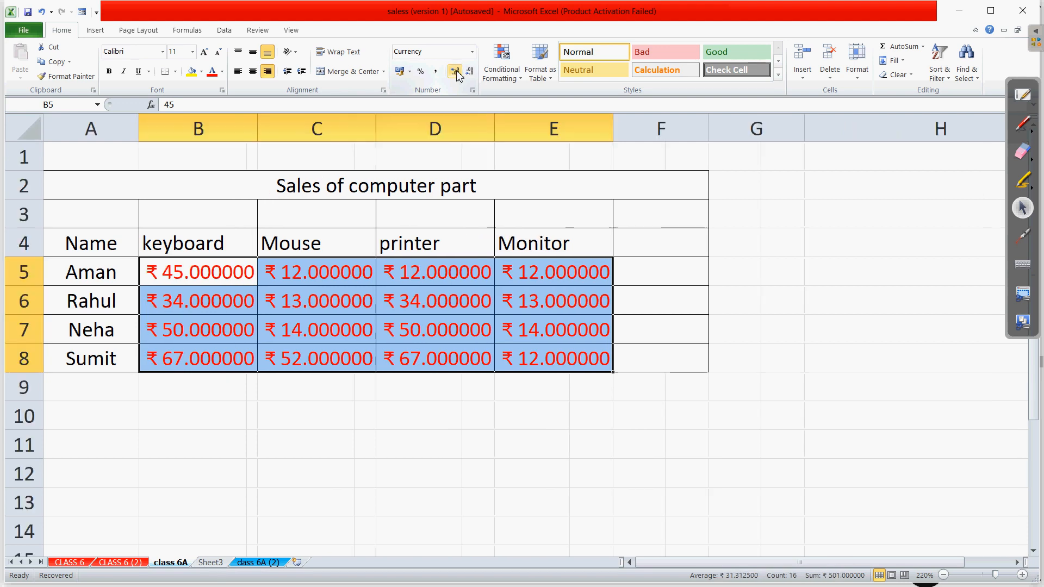
pyautogui.click(455, 71)
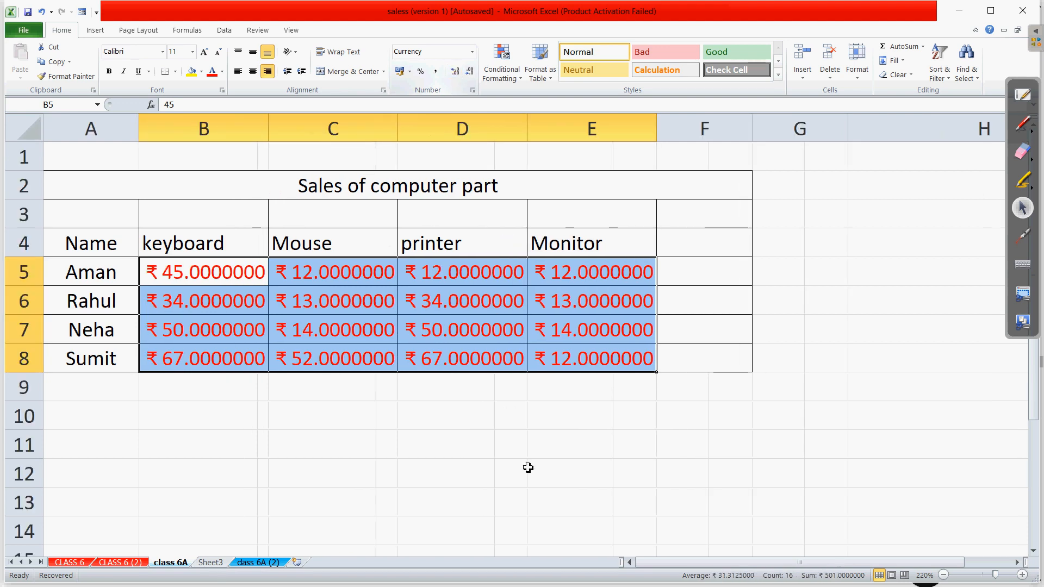
# Clear the current selection and reselect the sales values in B5:E8
pyautogui.click(525, 468)
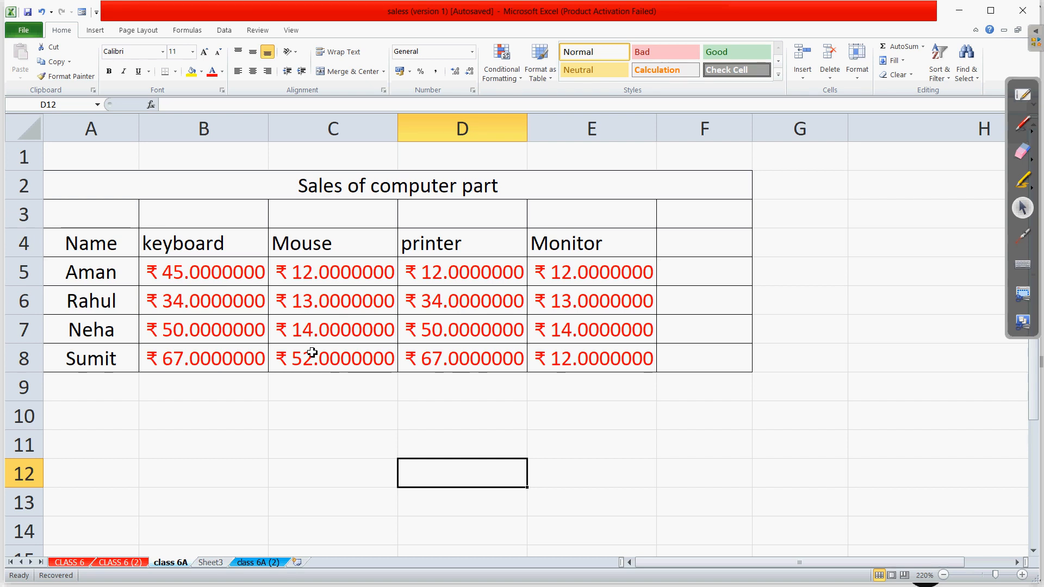
pyautogui.click(336, 396)
pyautogui.moveTo(205, 280); pyautogui.dragTo(606, 354)
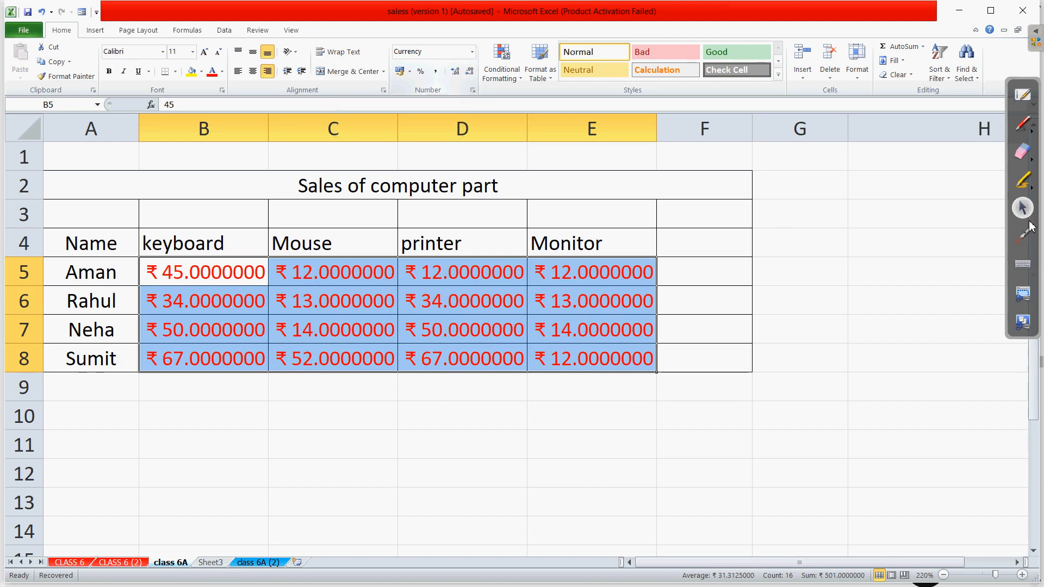
# Circle the Increase Decimal and Decrease Decimal icons with the red pen, then erase the mark and restore the normal pointer
pyautogui.click(1022, 125)
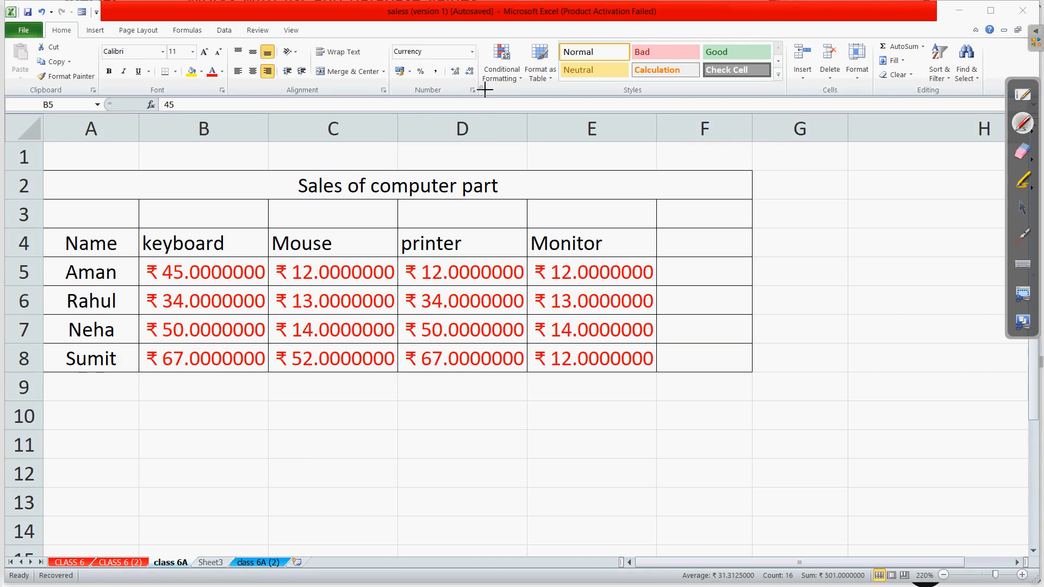
pyautogui.moveTo(485, 75)
pyautogui.mouseDown()
pyautogui.moveTo(437, 61)
pyautogui.moveTo(462, 88)
pyautogui.moveTo(503, 68)
pyautogui.mouseUp()
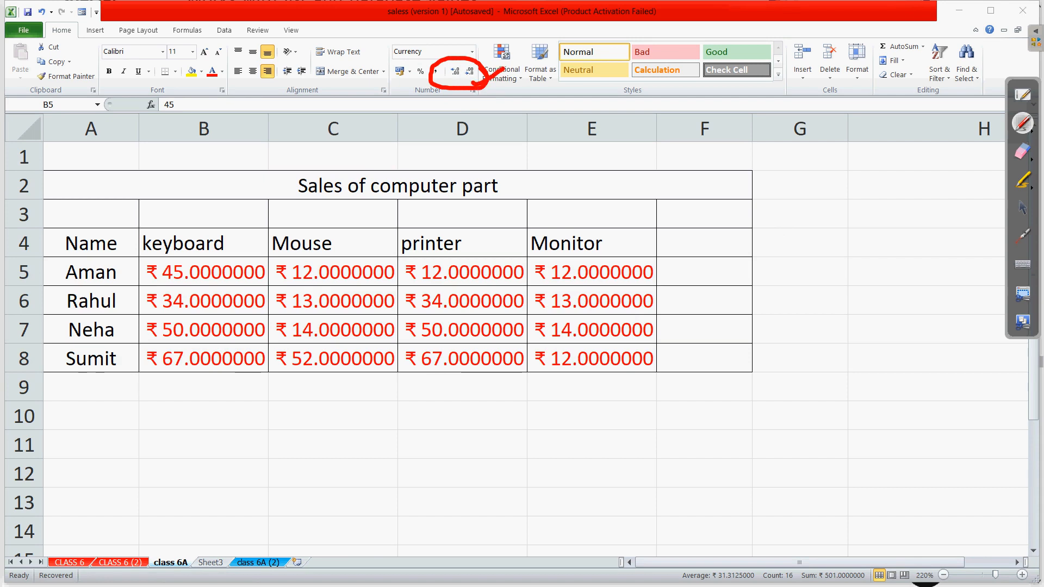
pyautogui.click(1022, 153)
pyautogui.click(996, 162)
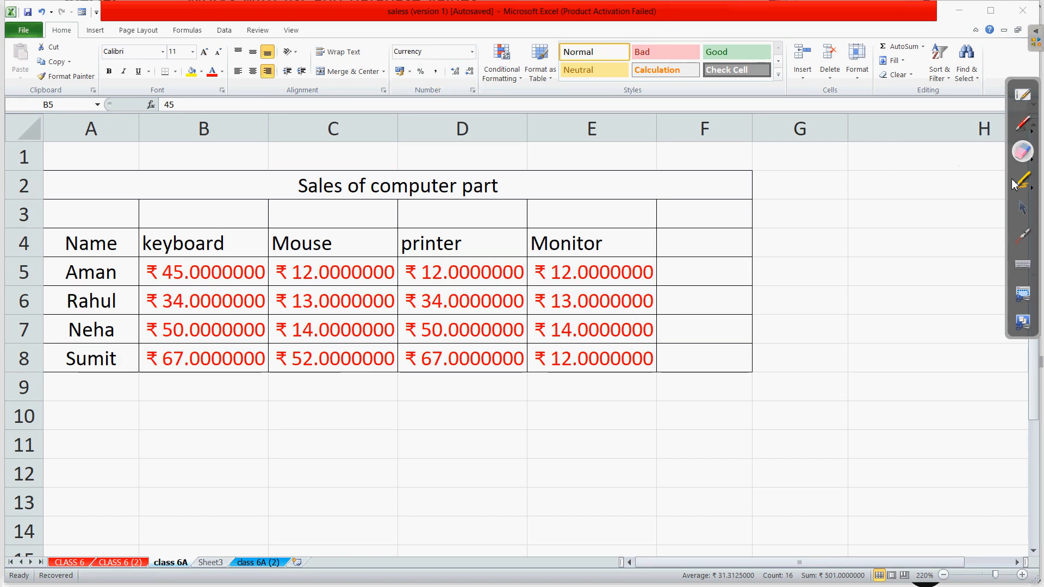
pyautogui.click(1022, 208)
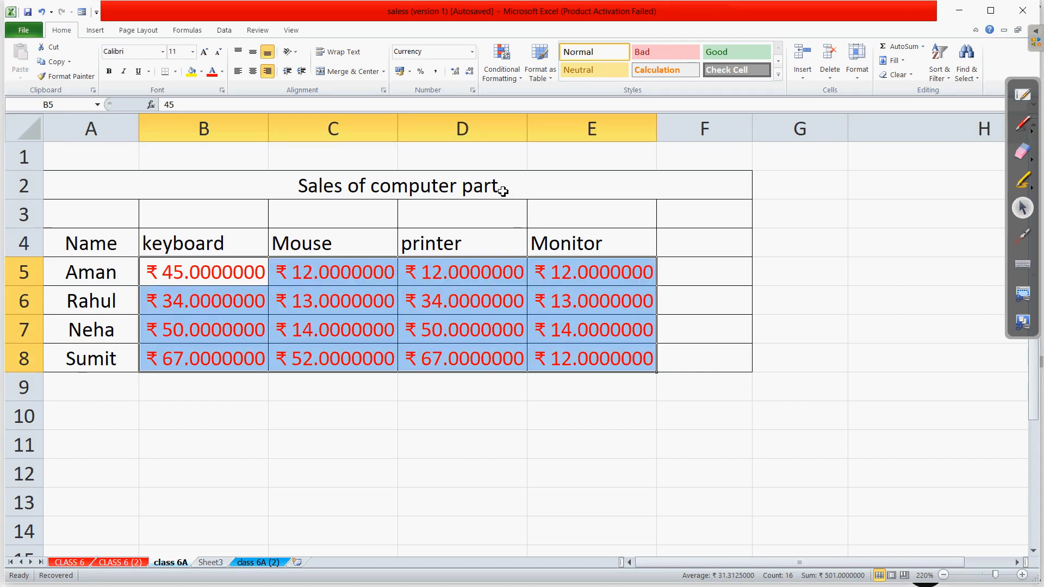
# Decrease the decimals of the sales values in B5:E8 one at a time until no decimal places are shown
pyautogui.click(469, 73)
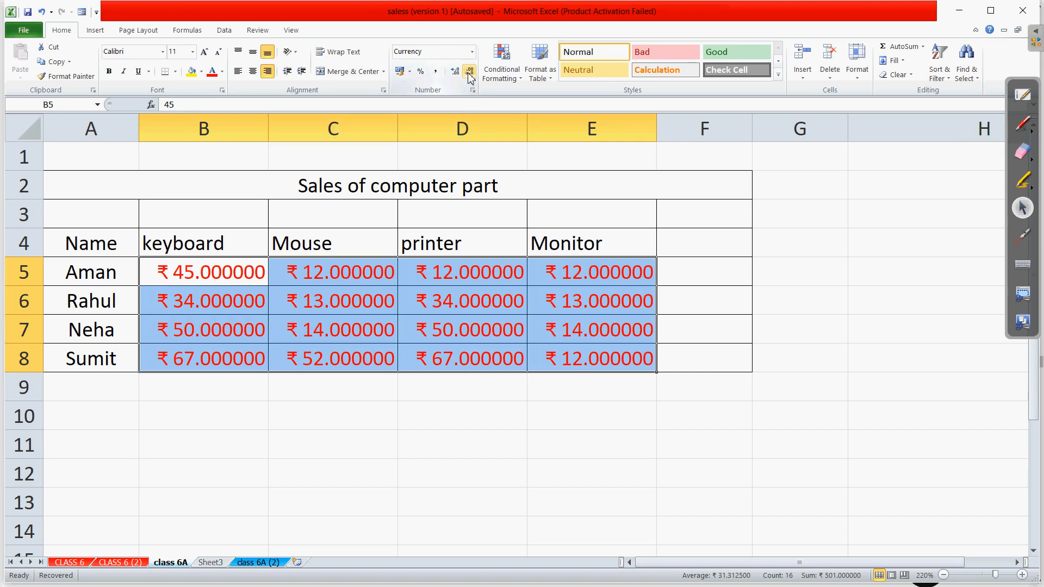
pyautogui.click(470, 73)
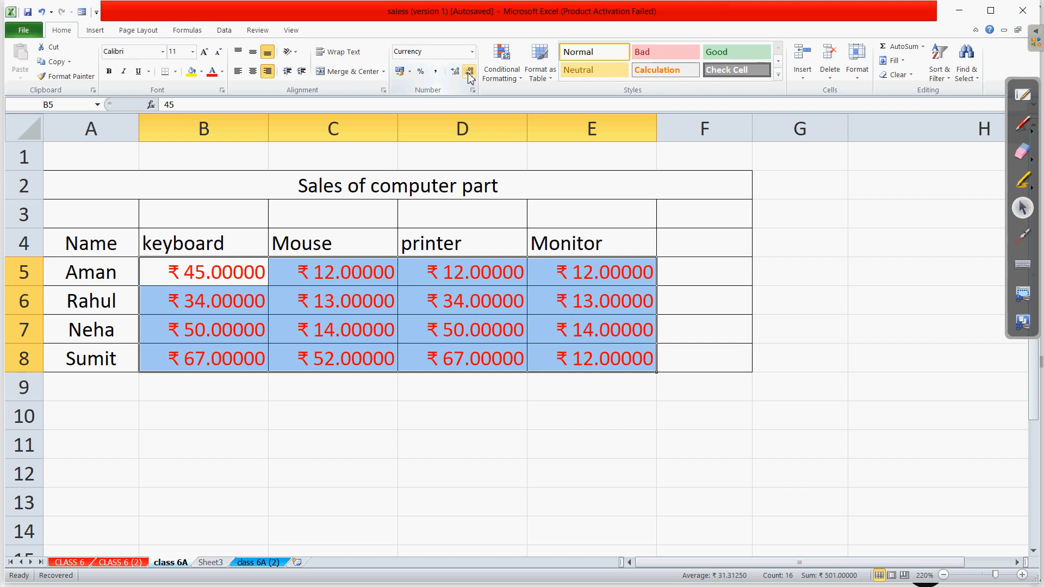
pyautogui.click(469, 73)
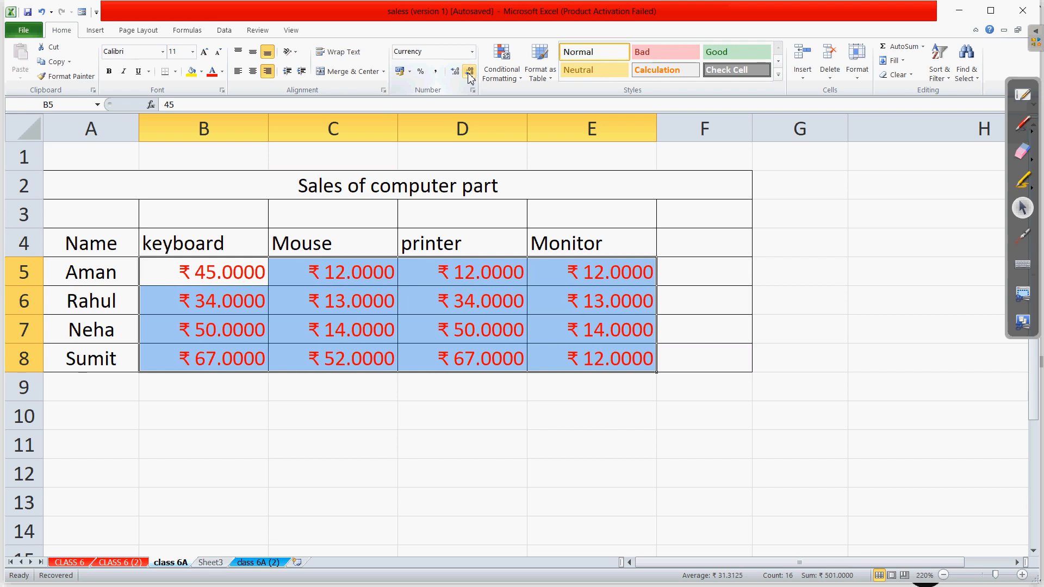
pyautogui.click(470, 73)
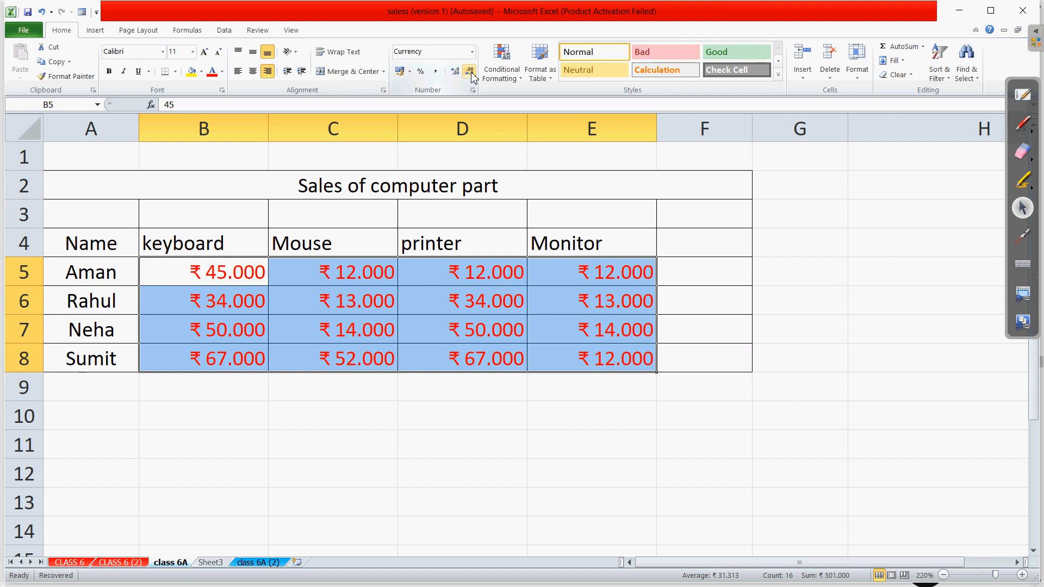
pyautogui.click(470, 74)
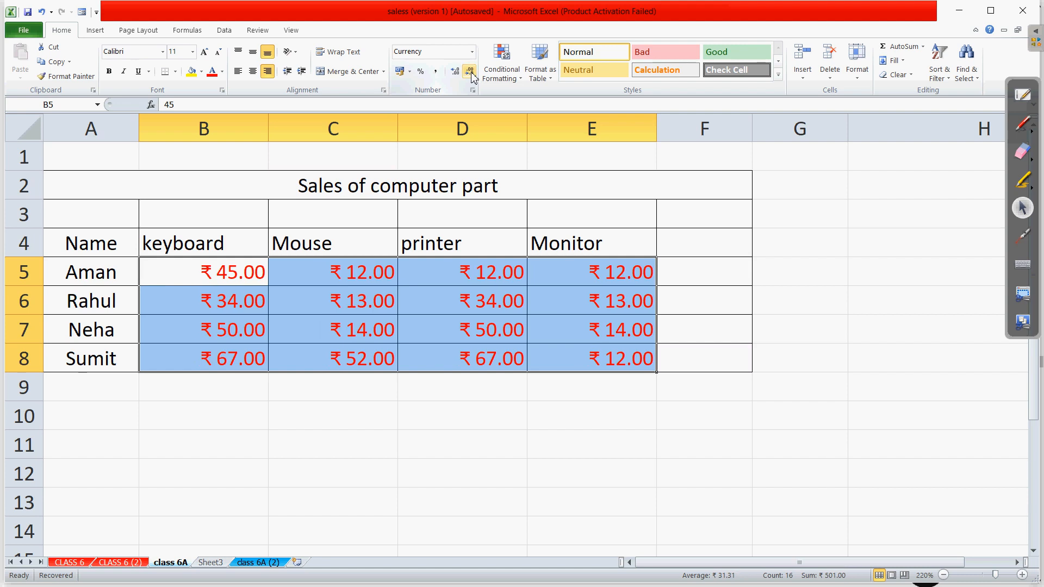
pyautogui.click(469, 73)
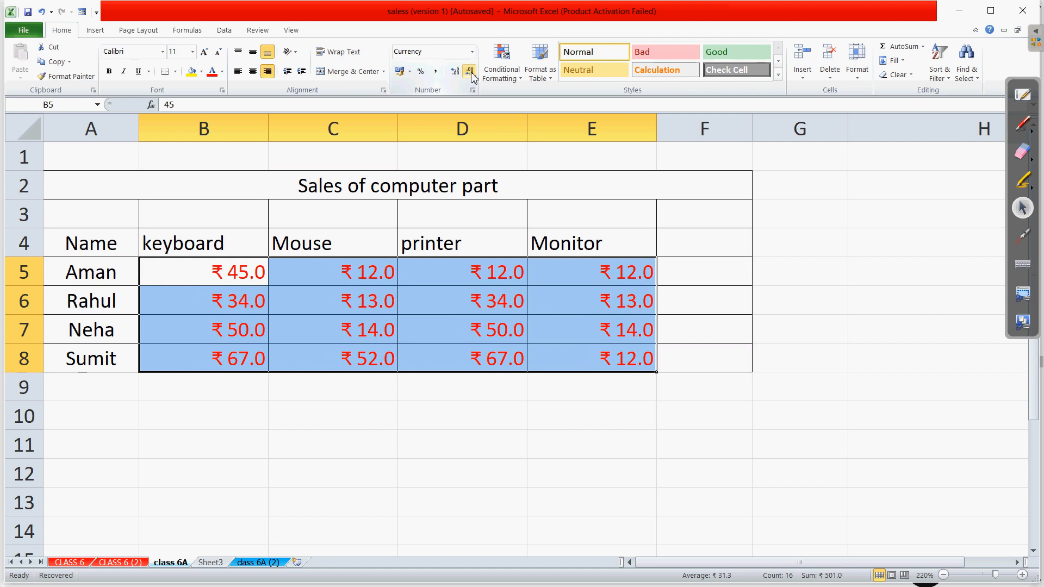
pyautogui.click(470, 73)
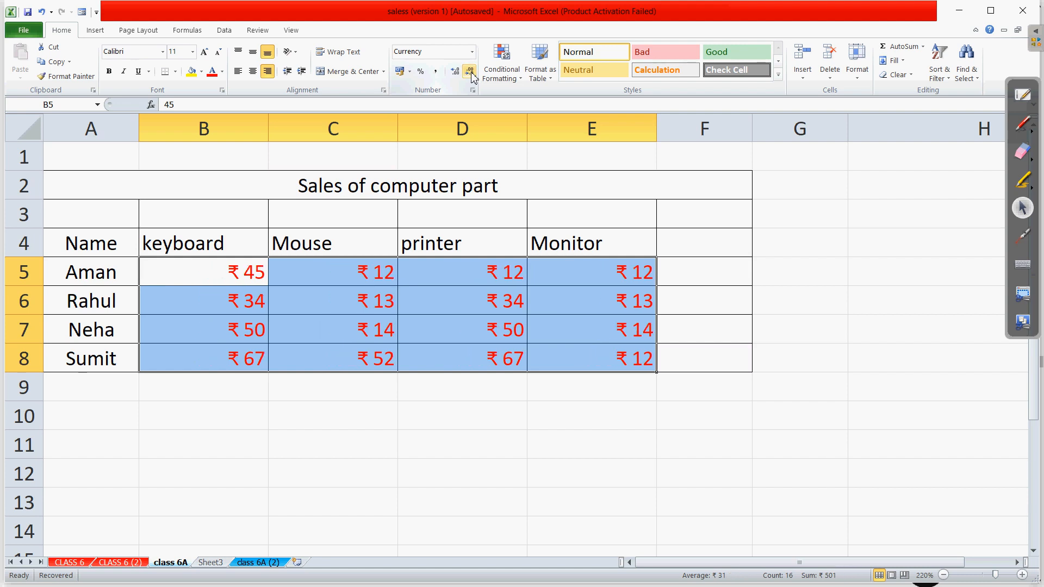
pyautogui.click(495, 438)
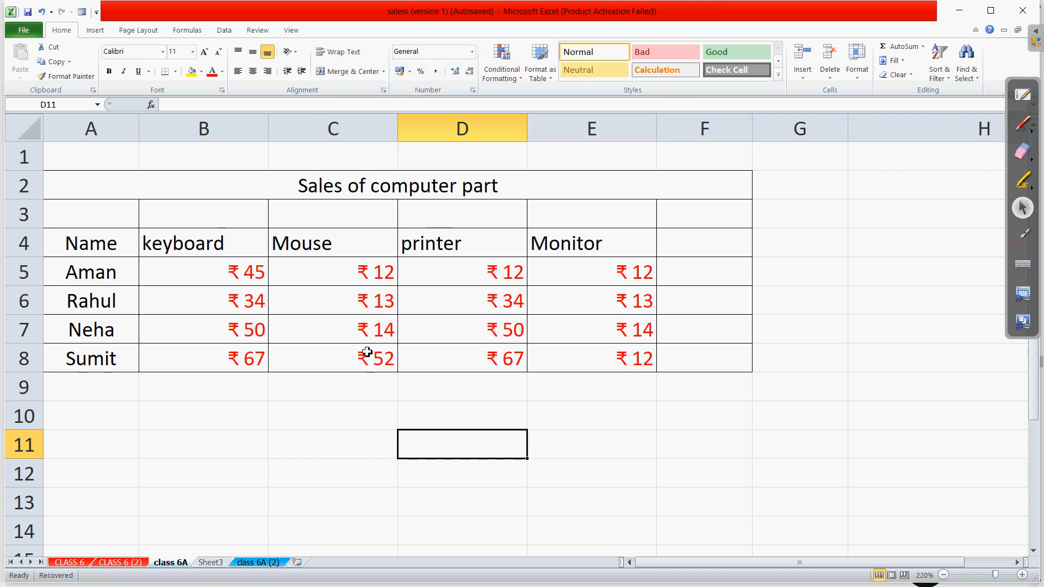
# Increase the decimals of the sales values in B5:E8 to two places and deselect the range
pyautogui.click(340, 383)
pyautogui.click(224, 269)
pyautogui.click(243, 311)
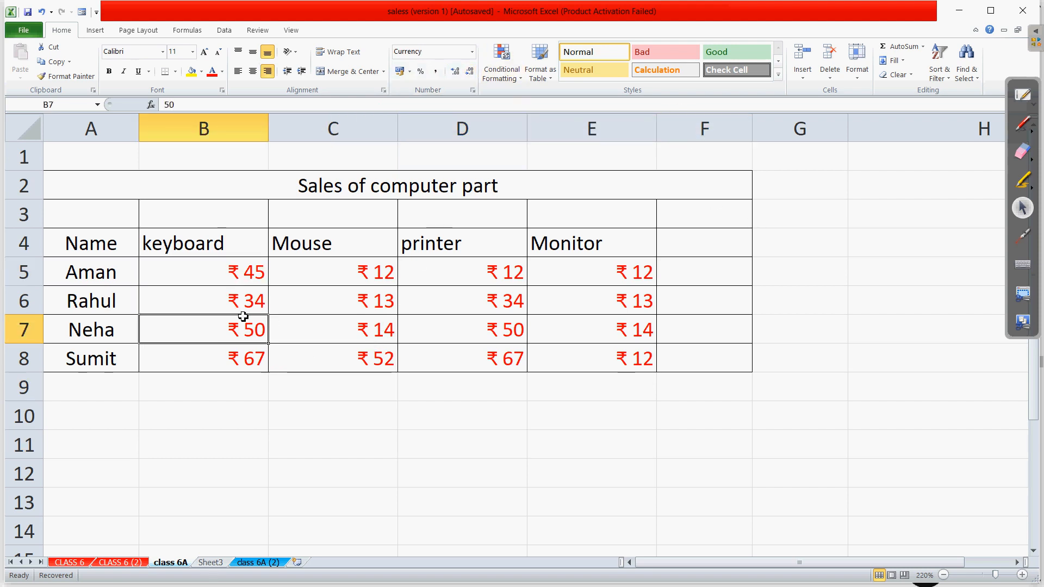
pyautogui.moveTo(224, 269); pyautogui.dragTo(633, 353)
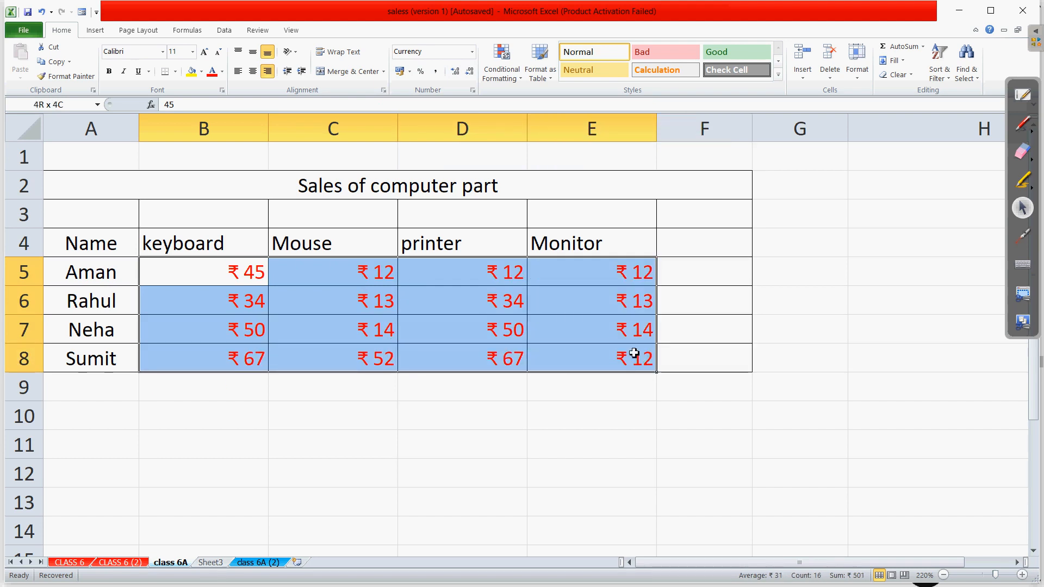
pyautogui.click(455, 72)
pyautogui.click(456, 71)
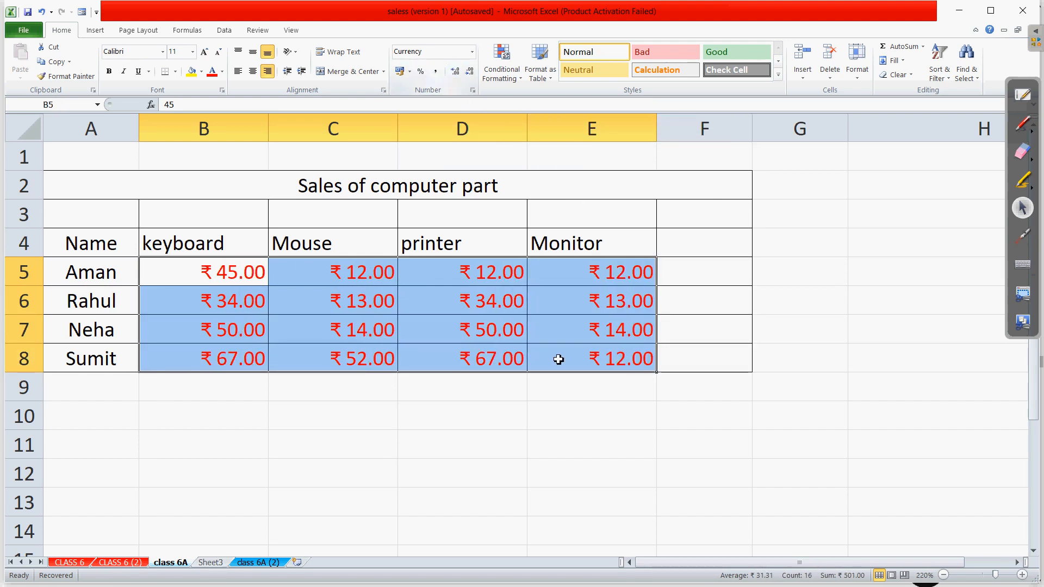
pyautogui.click(580, 404)
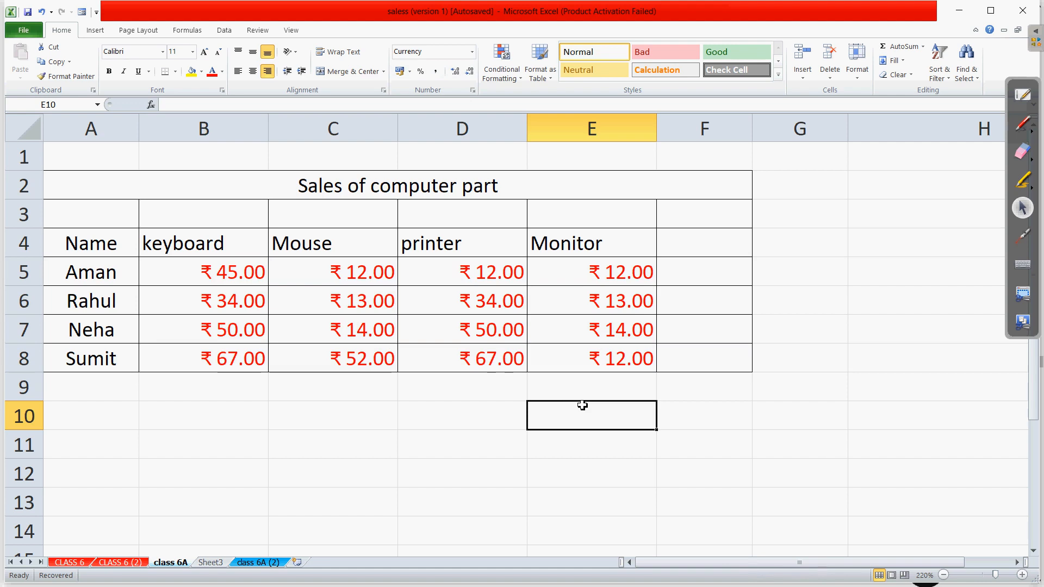
# Switch to the textbook and review the instructions and example figures for increasing or decreasing decimals
pyautogui.hotkey('alt', 'Tab')
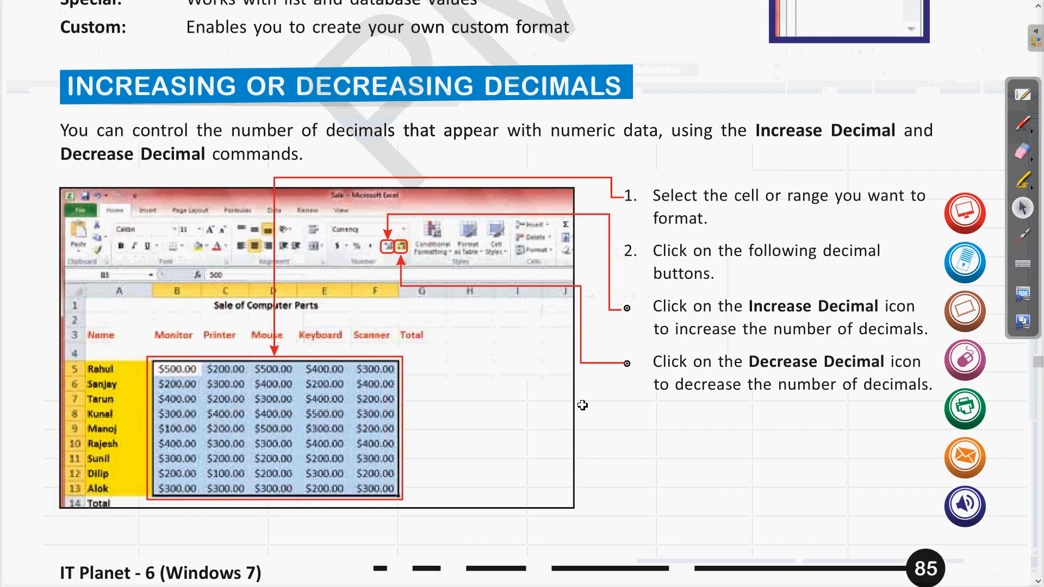
pyautogui.scroll(-10, 609, 375)
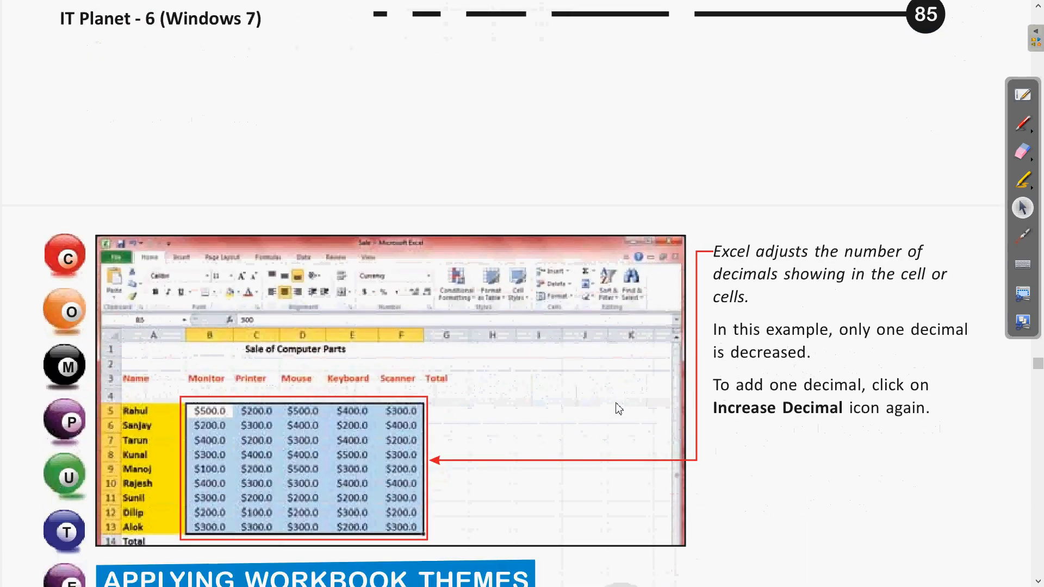
pyautogui.scroll(8, 625, 402)
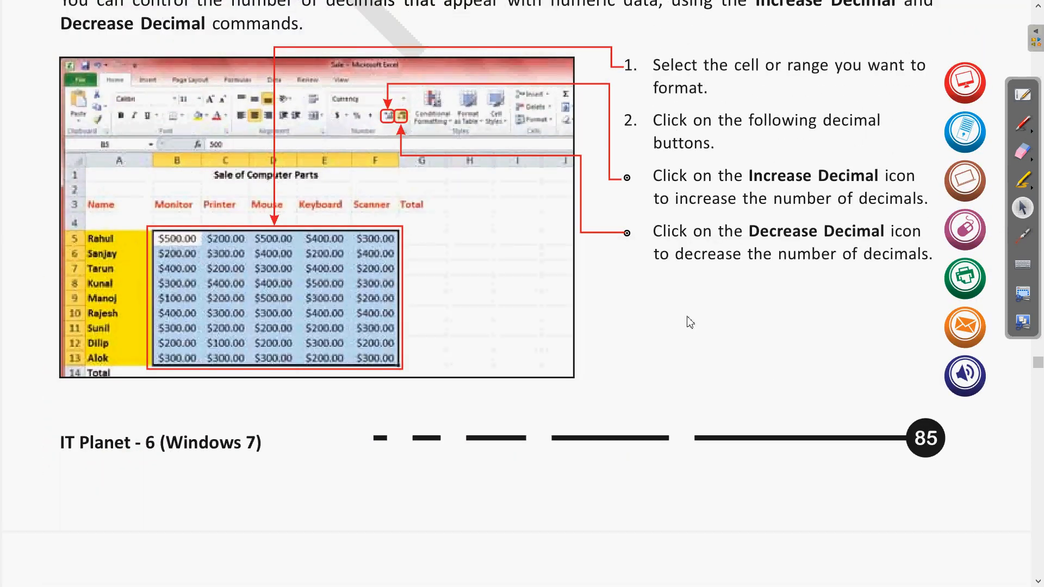
pyautogui.scroll(-1, 688, 329)
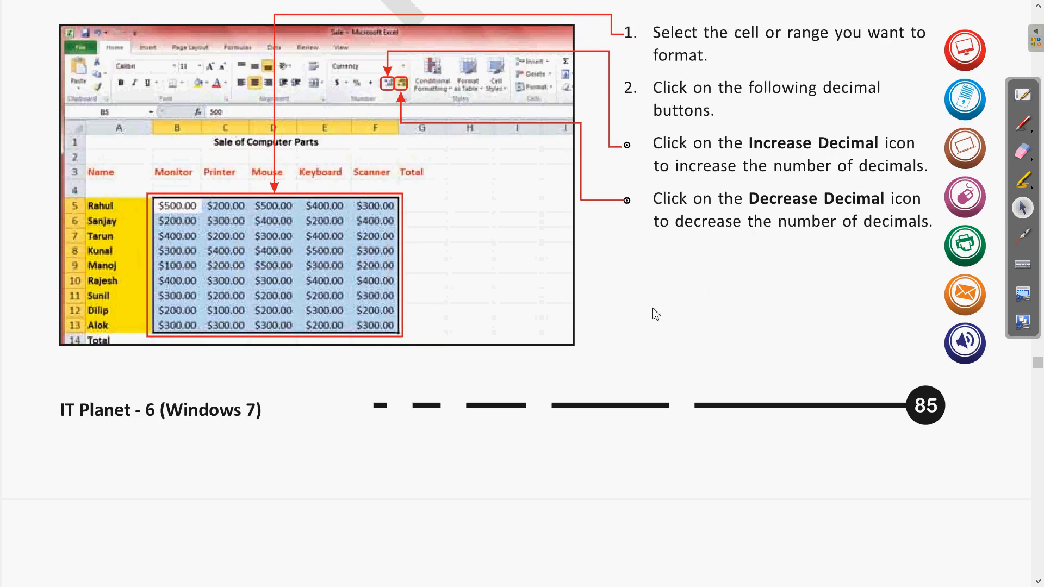
pyautogui.scroll(-1, 655, 313)
pyautogui.scroll(-10, 302, 233)
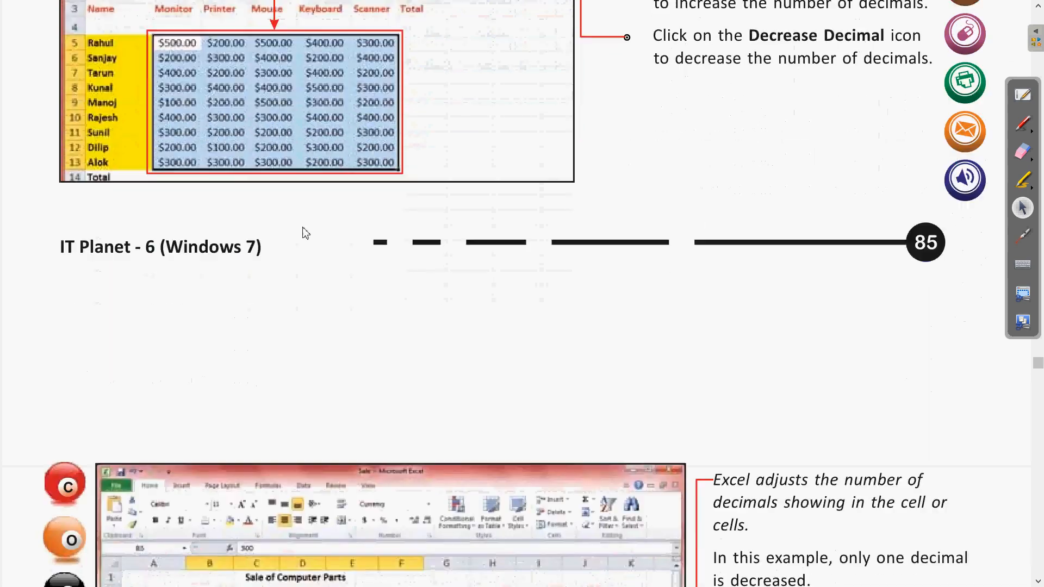
pyautogui.scroll(-1, 375, 401)
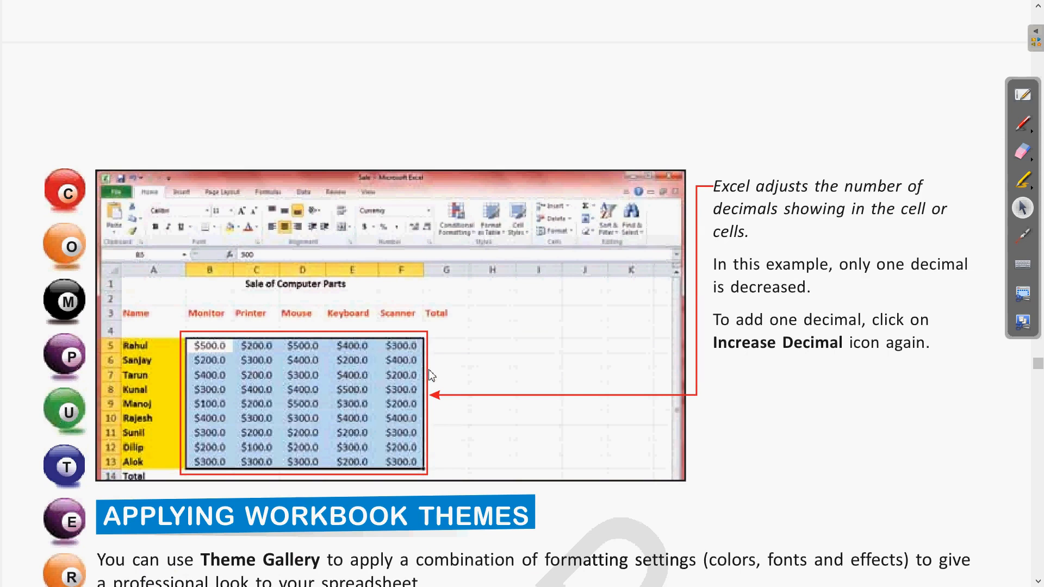
# Underline "(colors, fonts and effects)" with the red pen in the textbook's Applying Workbook Themes introduction
pyautogui.scroll(-7, 431, 375)
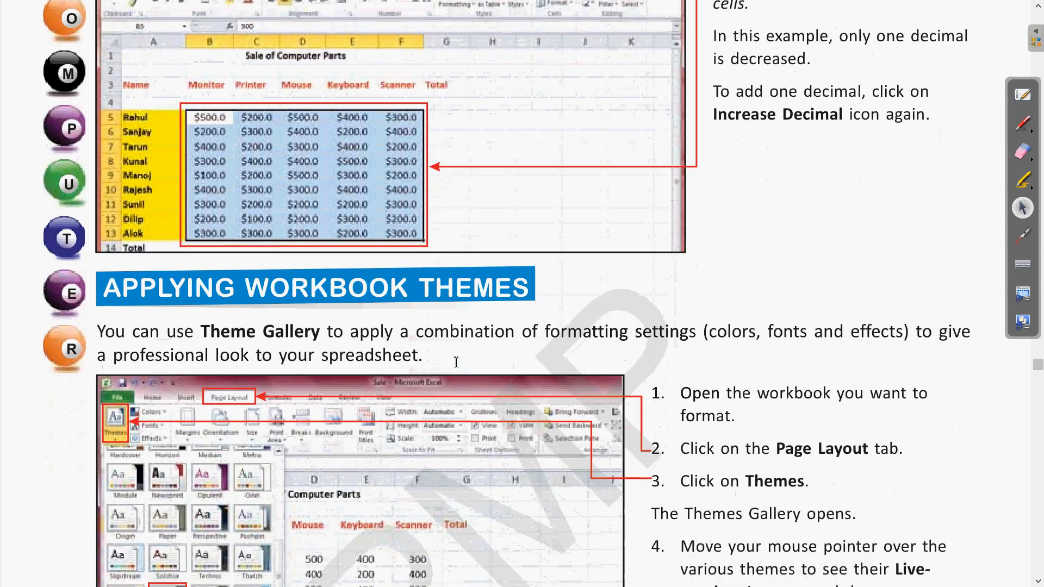
pyautogui.scroll(-5, 520, 329)
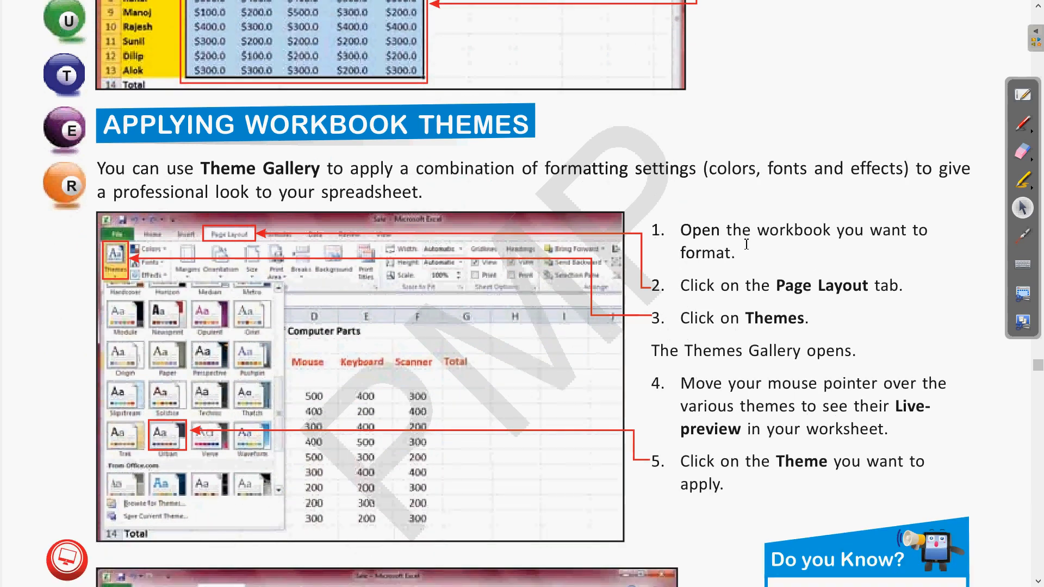
pyautogui.scroll(-2, 753, 292)
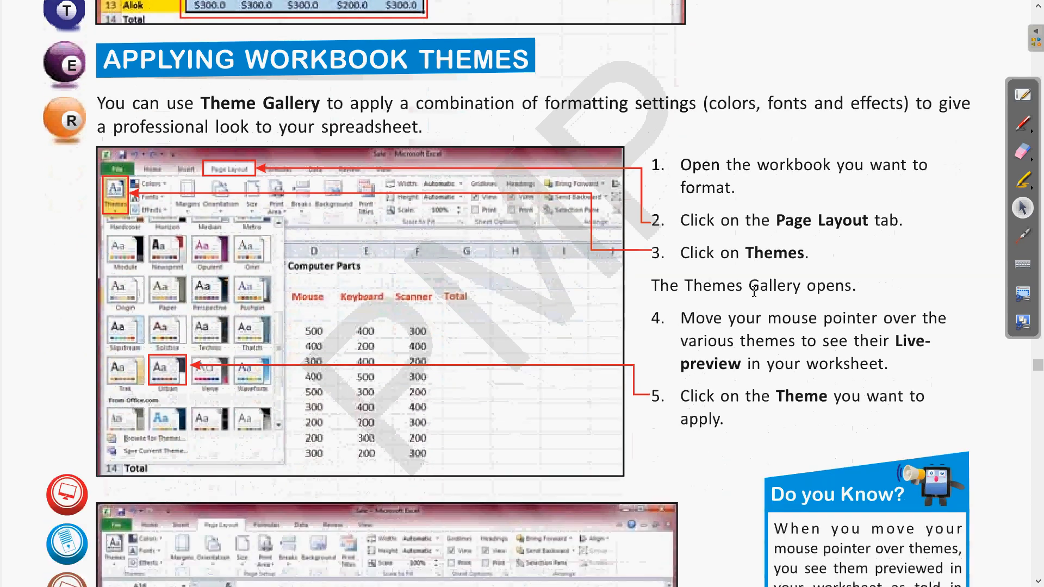
pyautogui.click(1023, 238)
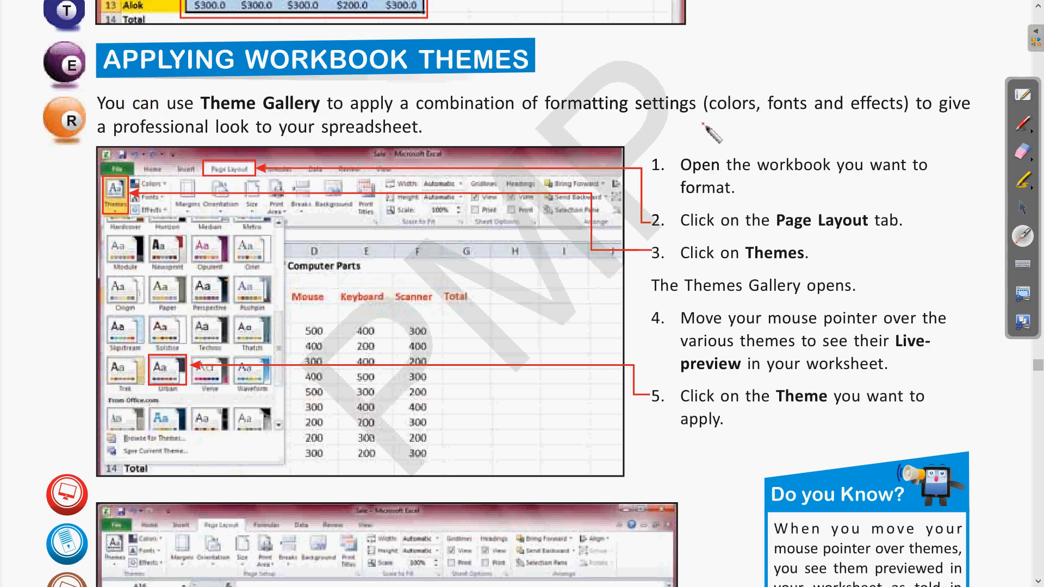
pyautogui.click(1022, 125)
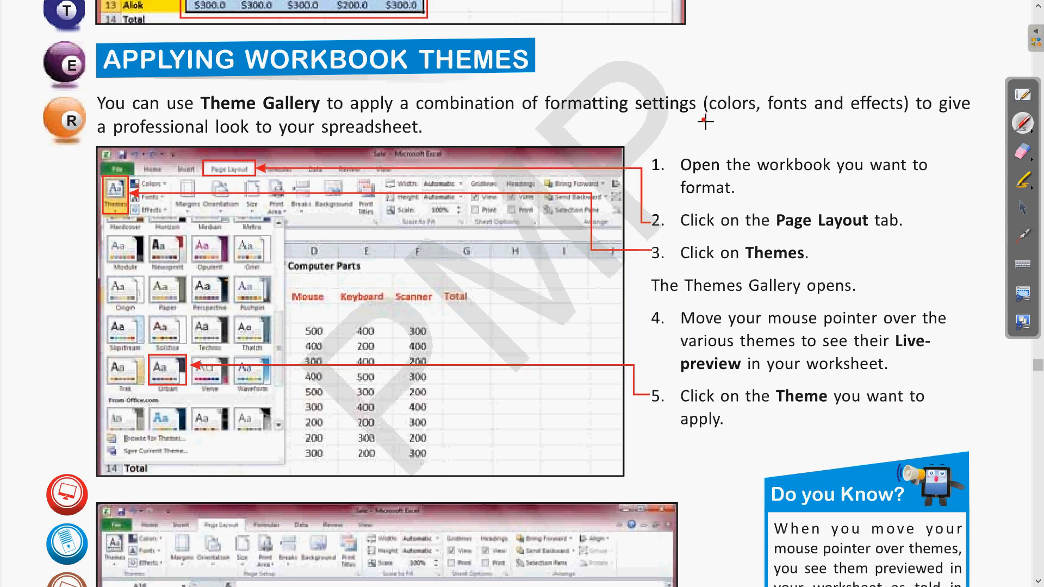
pyautogui.moveTo(705, 123); pyautogui.dragTo(917, 123)
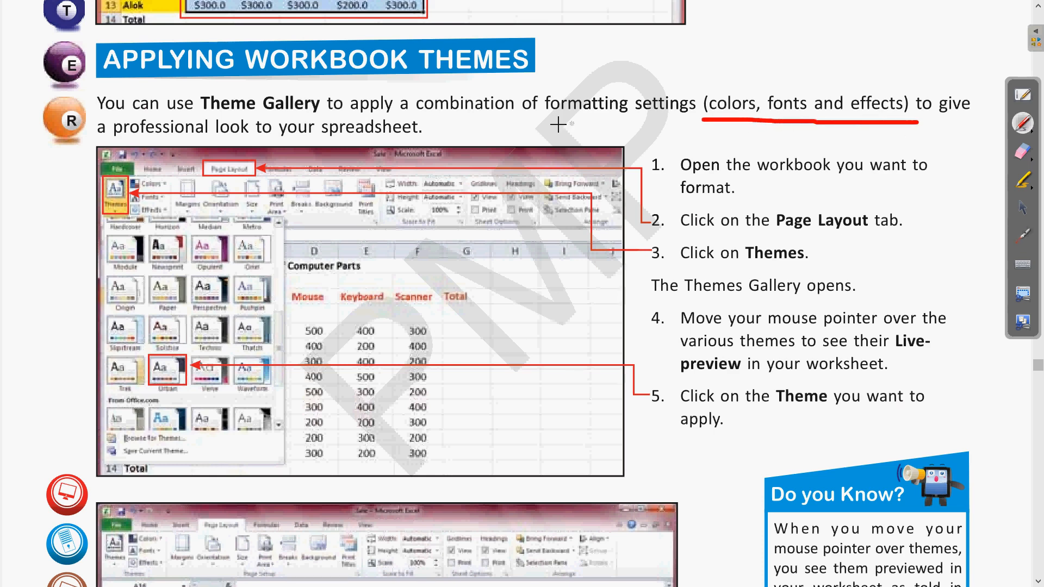